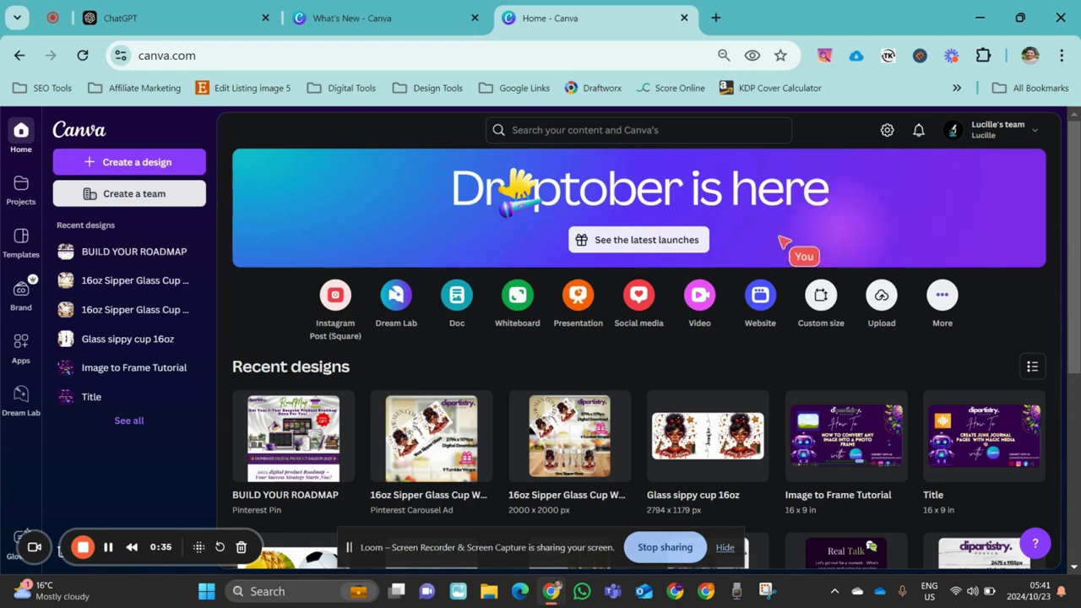
Step: Open the Droptober 'See the latest launches' page from the Home banner, then go back
{"action": "left_click", "coordinate": [626, 243]}
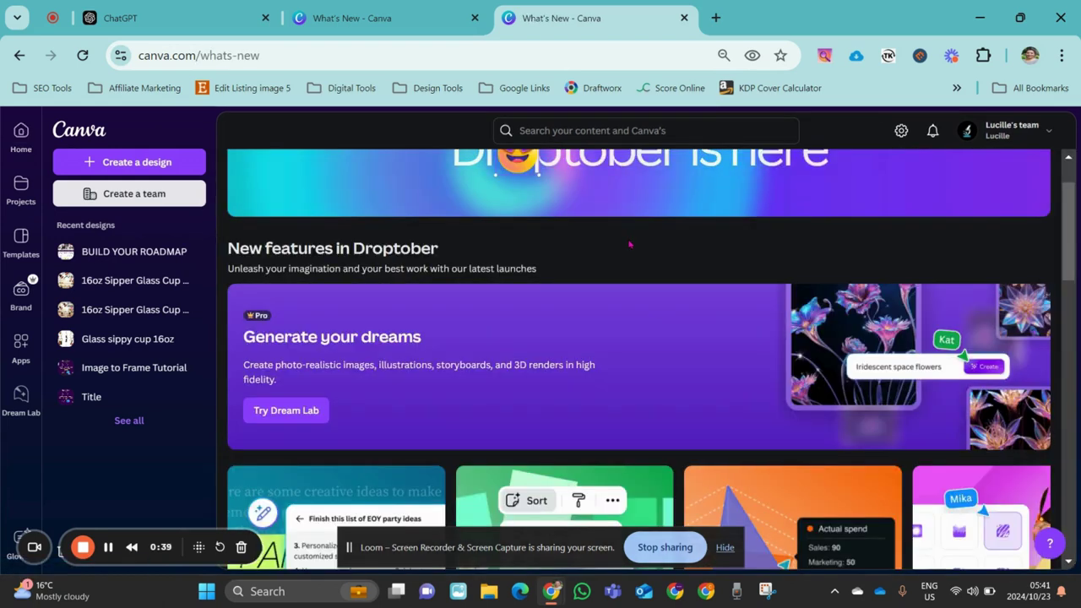
{"action": "left_click", "coordinate": [20, 55]}
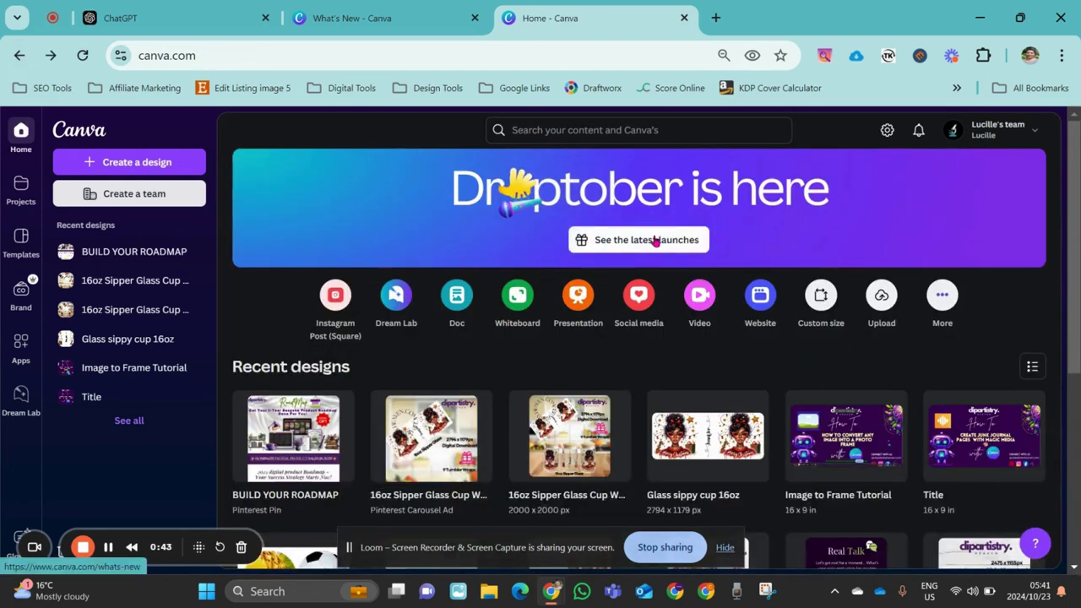
{"action": "left_click", "coordinate": [667, 243]}
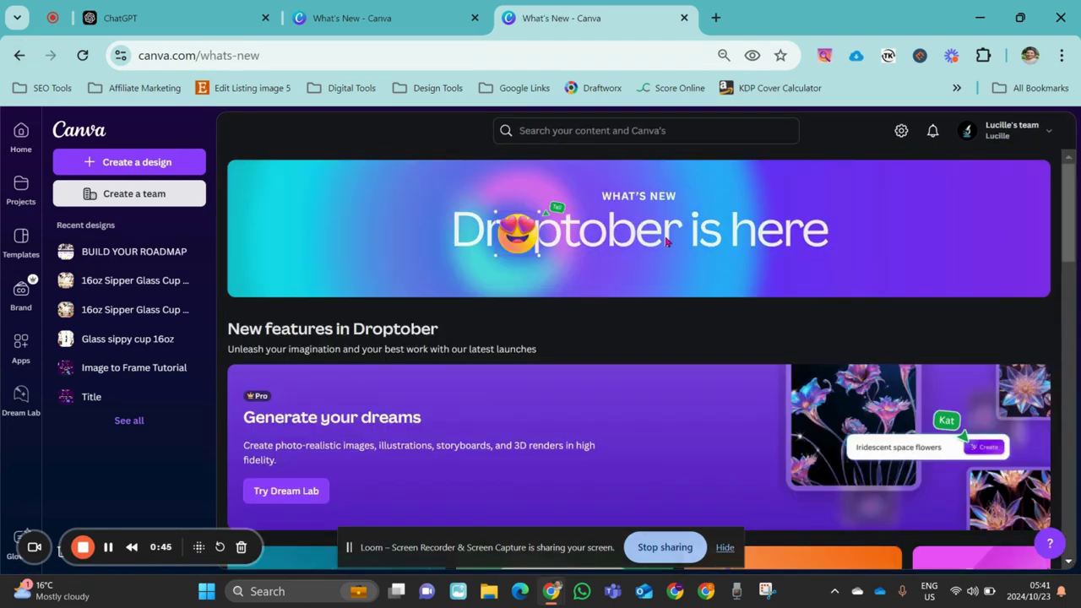
{"action": "scroll", "coordinate": [667, 243], "scroll_direction": "down", "scroll_amount": 1}
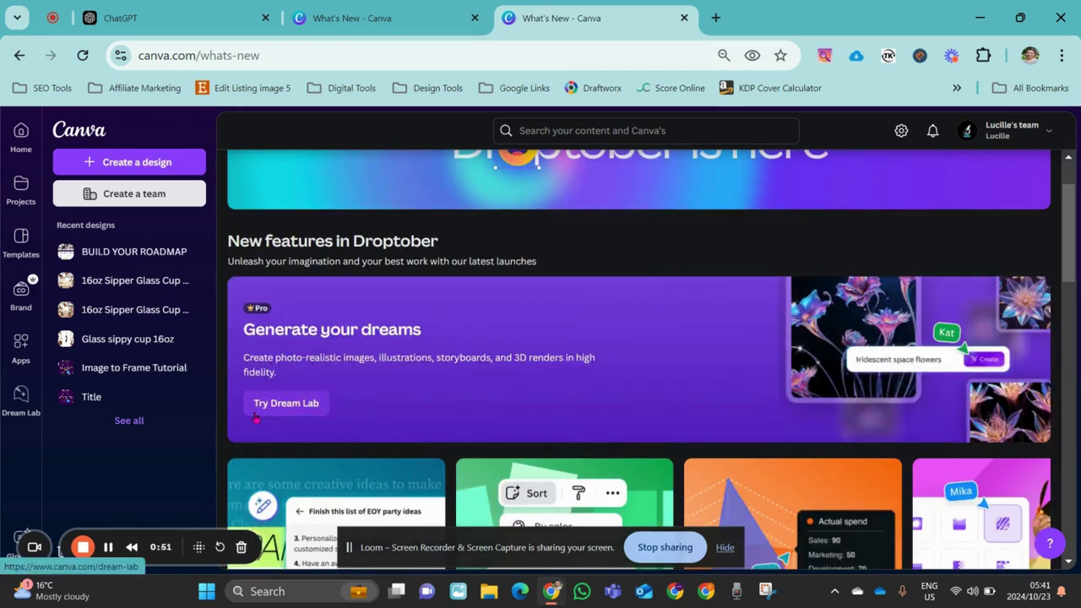
{"action": "scroll", "coordinate": [492, 361], "scroll_direction": "down", "scroll_amount": 2}
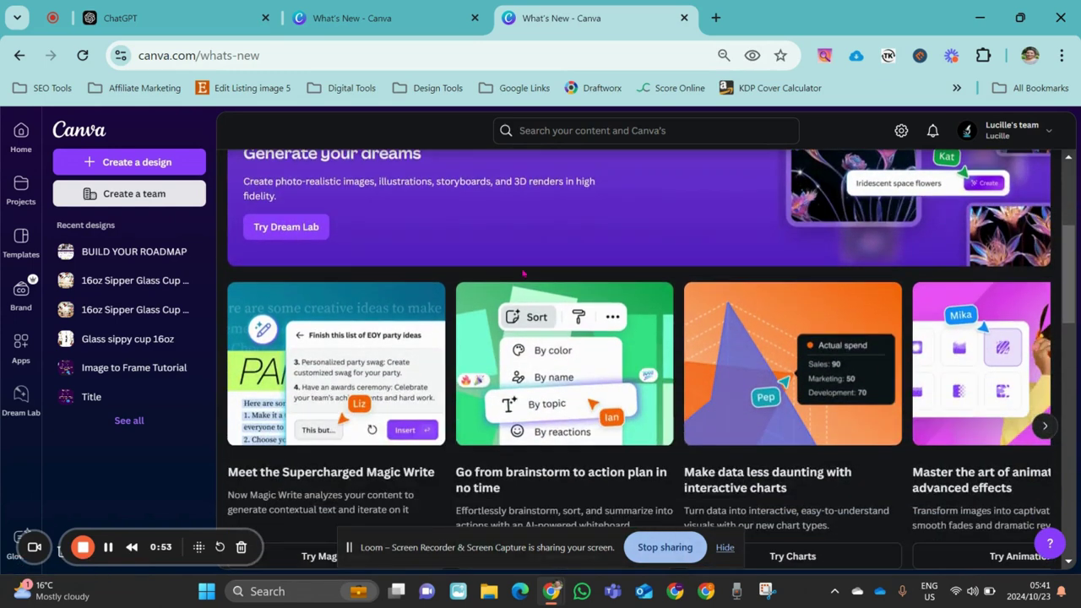
{"action": "left_click", "coordinate": [1046, 428]}
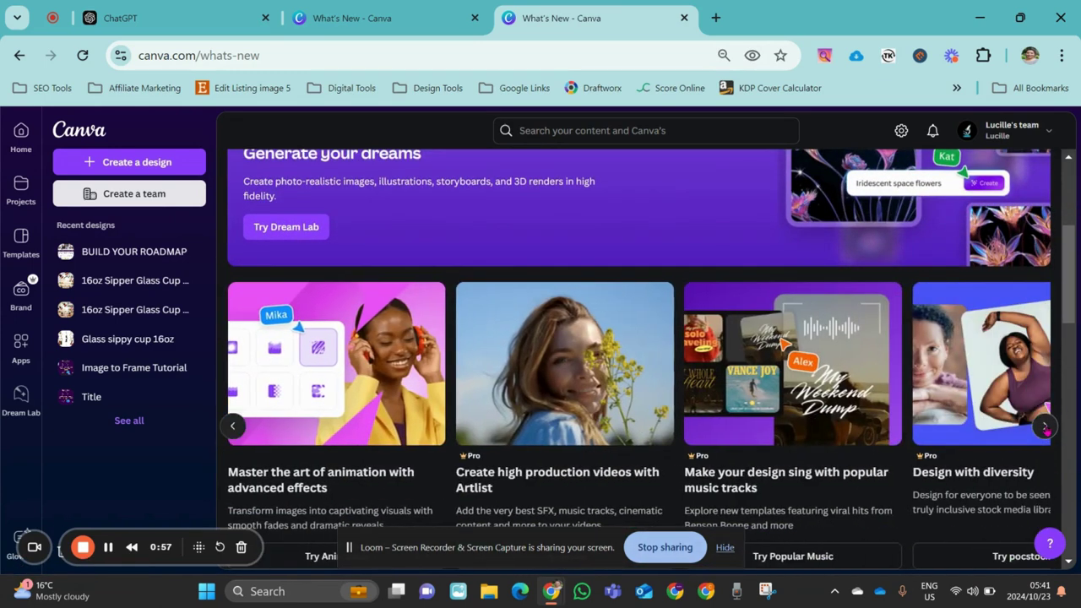
{"action": "left_click", "coordinate": [1046, 428]}
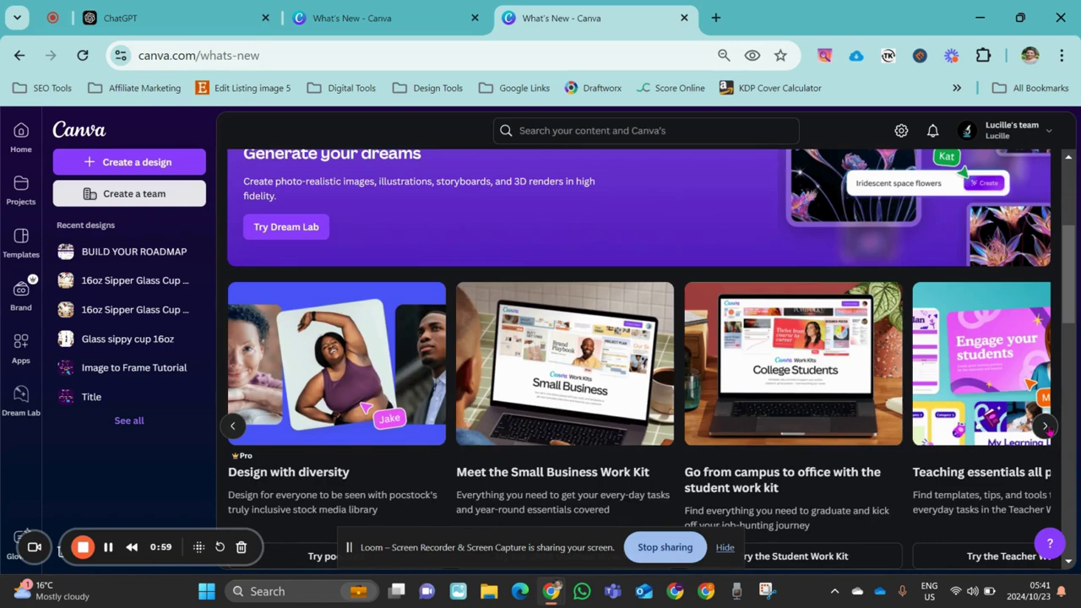
{"action": "left_click", "coordinate": [1046, 428]}
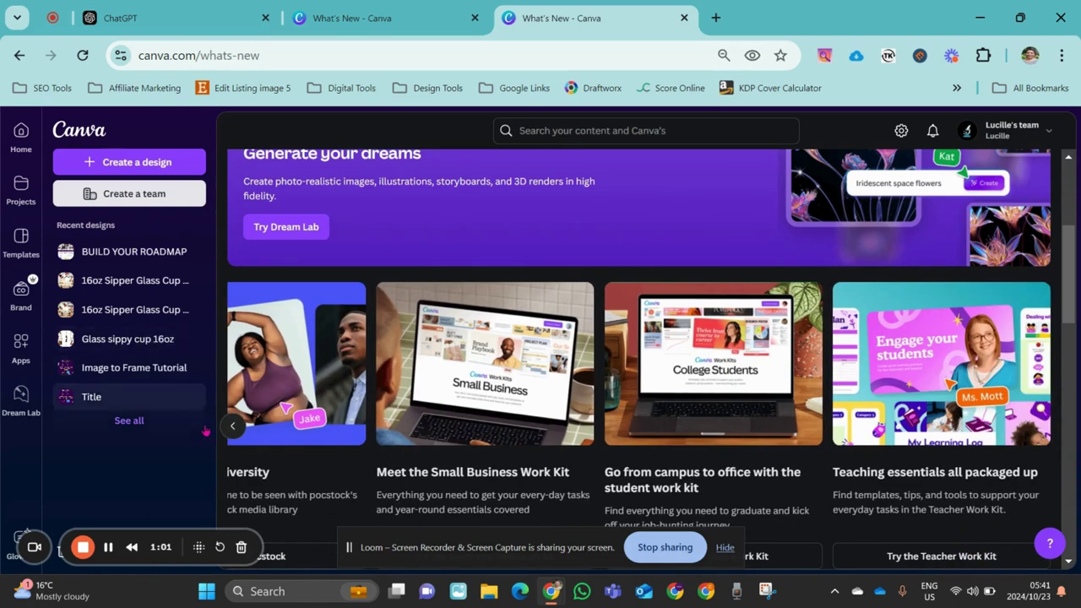
{"action": "left_click", "coordinate": [232, 426]}
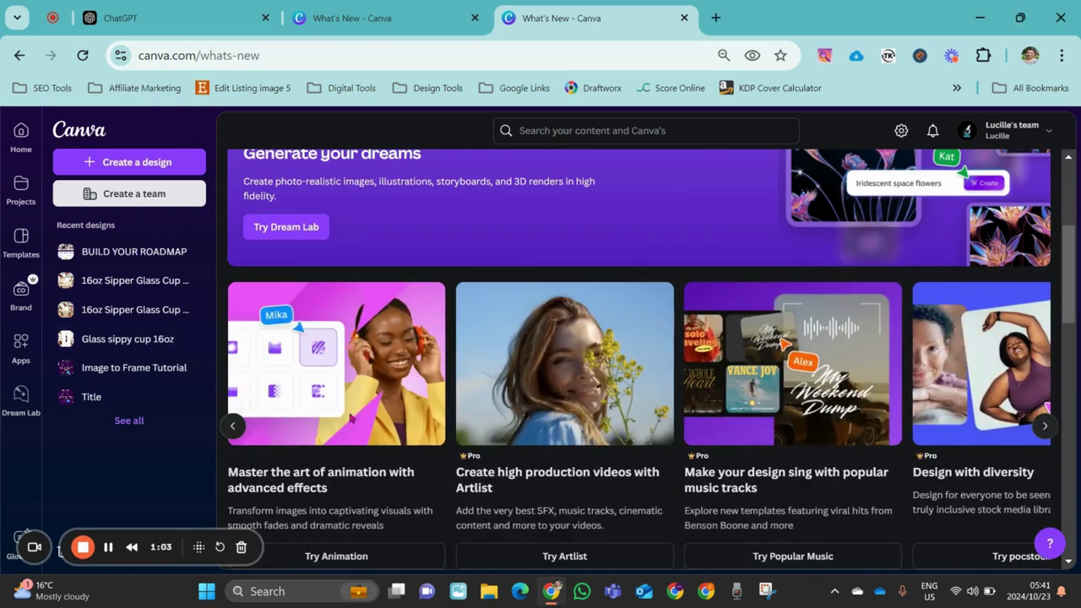
{"action": "left_click", "coordinate": [232, 426]}
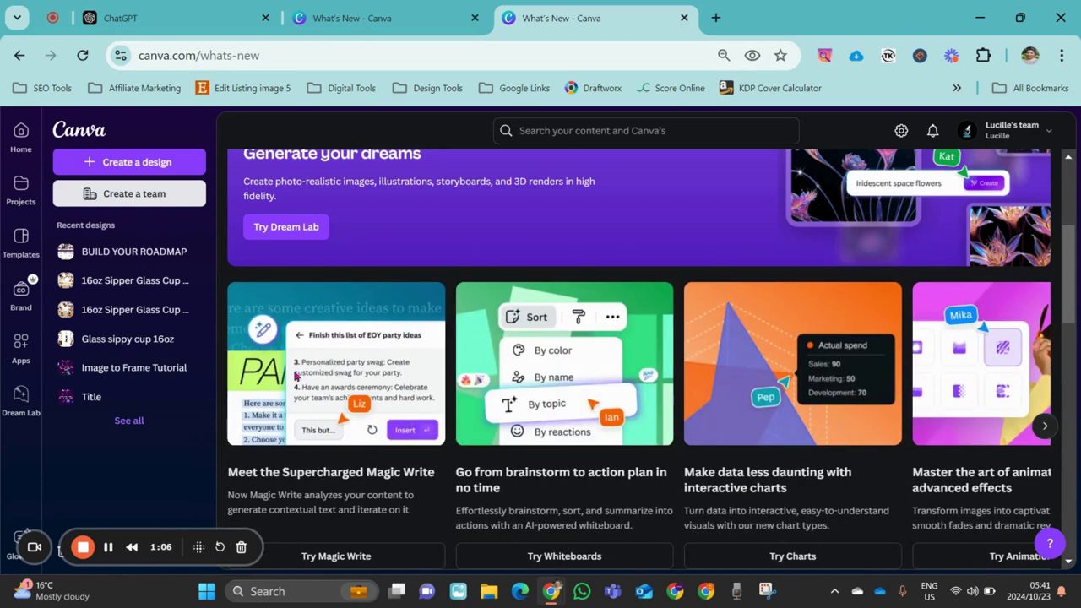
{"action": "scroll", "coordinate": [705, 390], "scroll_direction": "down", "scroll_amount": 2}
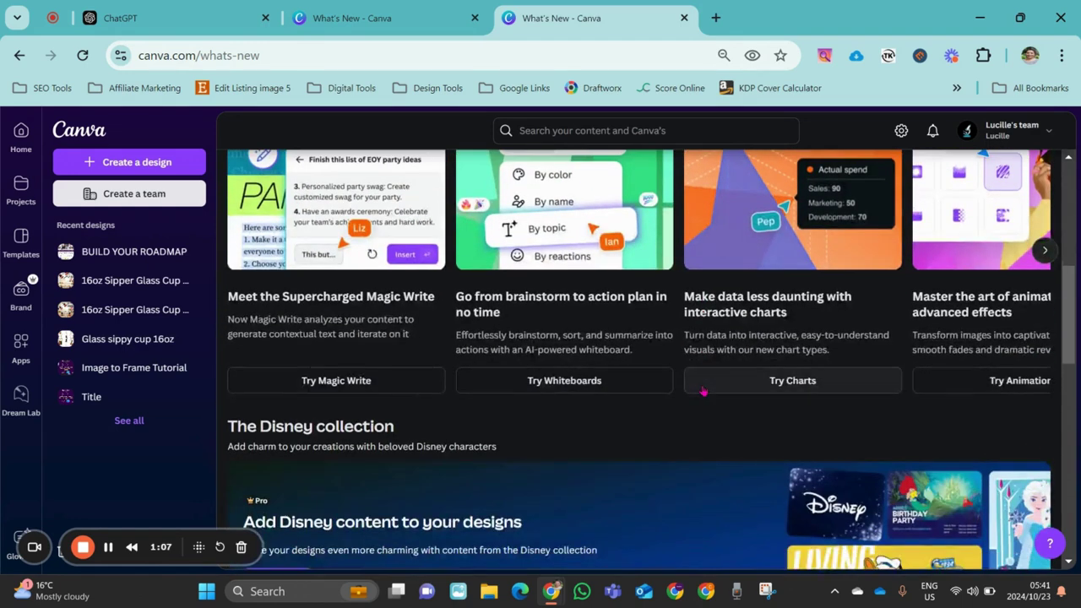
{"action": "scroll", "coordinate": [704, 391], "scroll_direction": "down", "scroll_amount": 2}
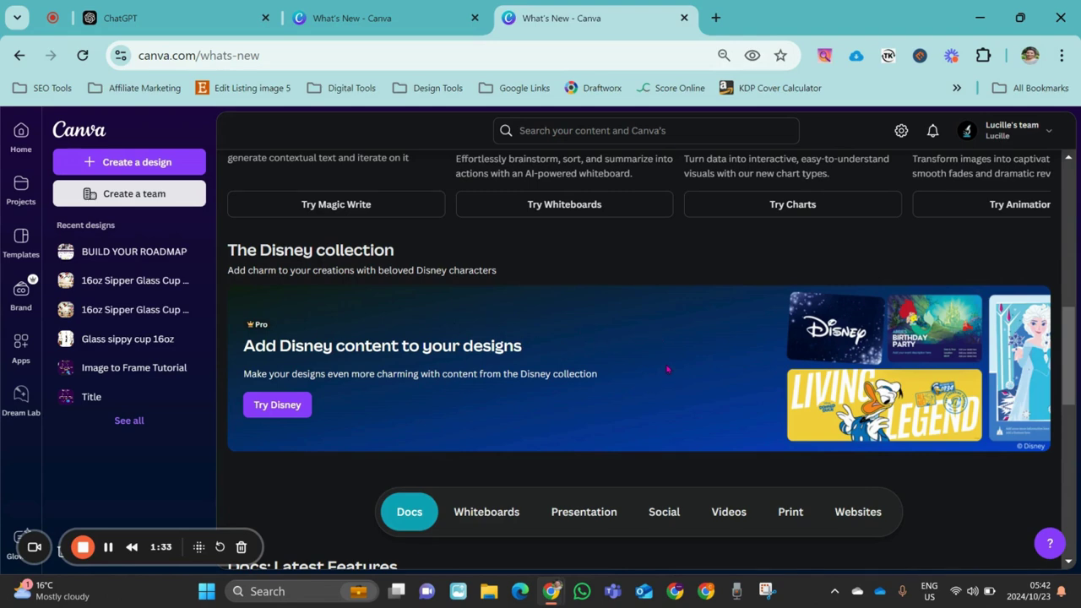
{"action": "scroll", "coordinate": [667, 369], "scroll_direction": "up", "scroll_amount": 7}
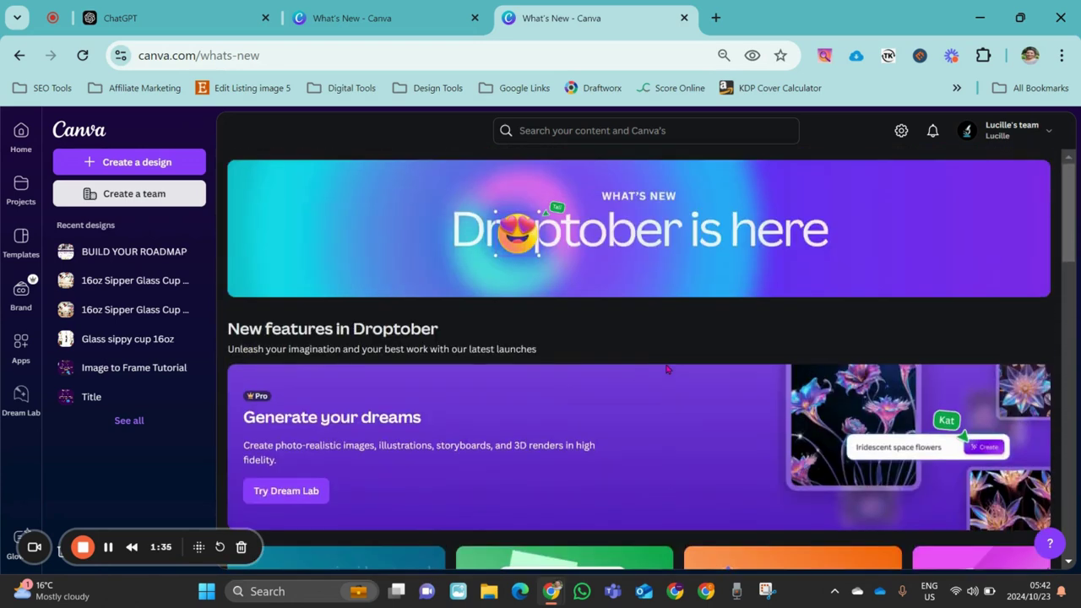
Step: Launch Dream Lab in a new tab, then return to the What's New tab
{"action": "left_click", "coordinate": [309, 496]}
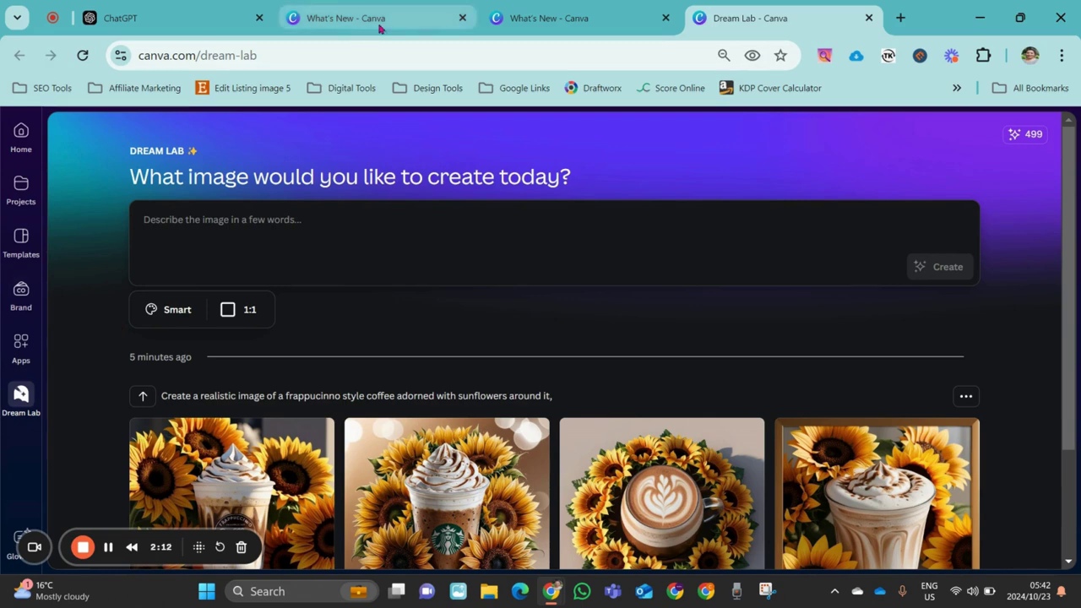
{"action": "left_click", "coordinate": [517, 19]}
{"action": "scroll", "coordinate": [371, 365], "scroll_direction": "down", "scroll_amount": 1}
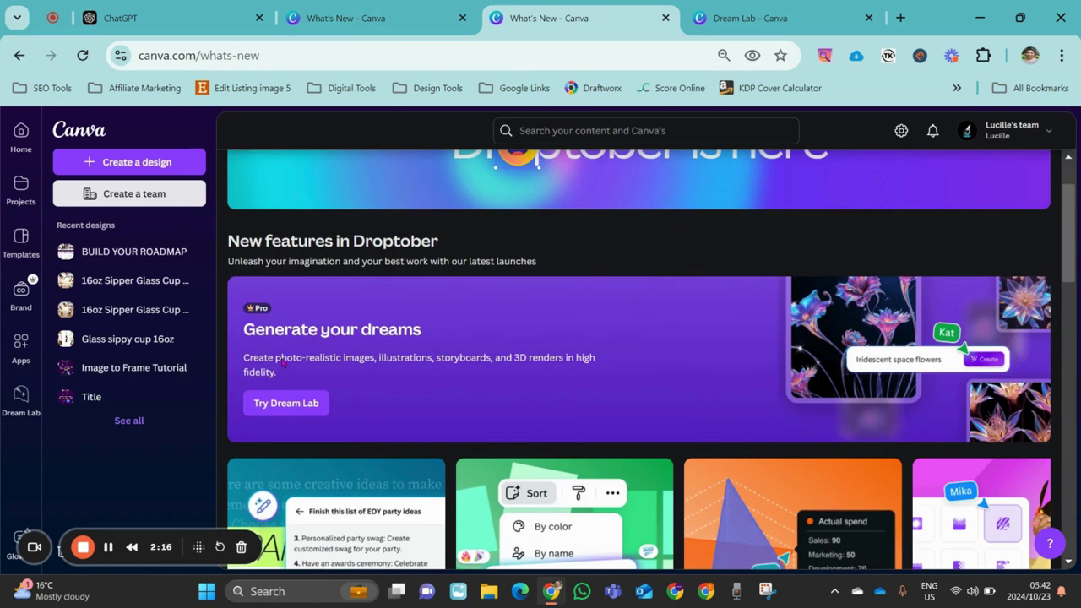
Step: From the Apps page, create a custom-size design using the recent 839 × 1000 px size
{"action": "left_click", "coordinate": [381, 31]}
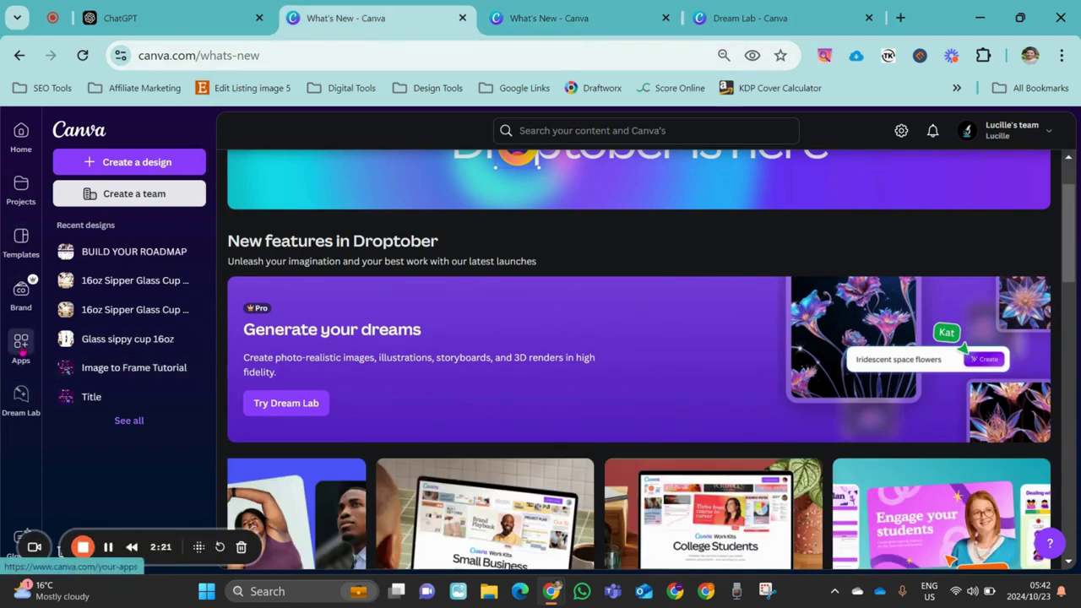
{"action": "left_click", "coordinate": [23, 342]}
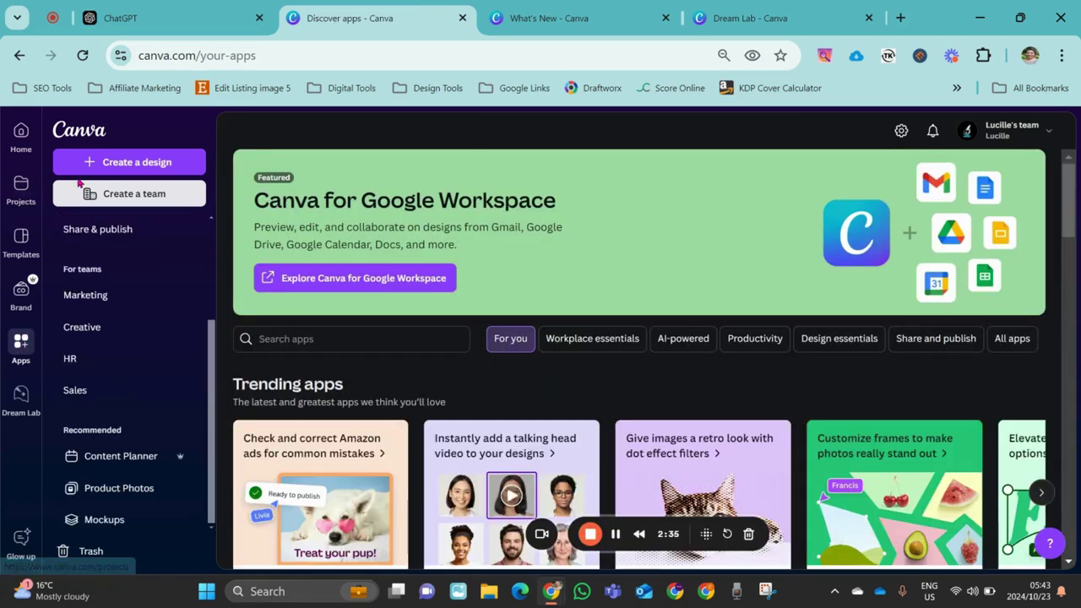
{"action": "left_click", "coordinate": [93, 166]}
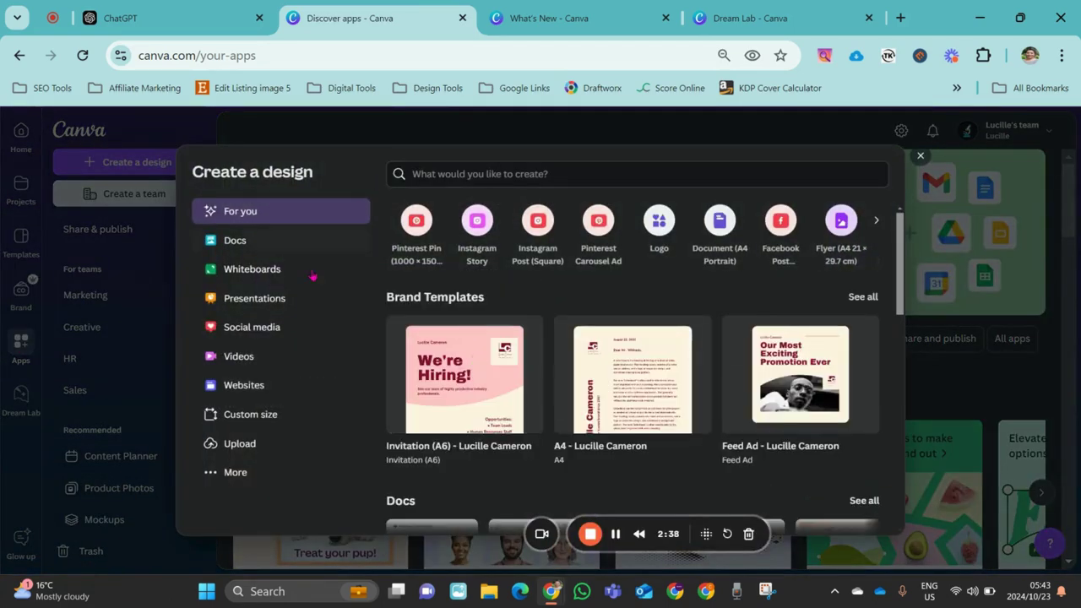
{"action": "left_click", "coordinate": [250, 415]}
{"action": "left_click", "coordinate": [701, 388]}
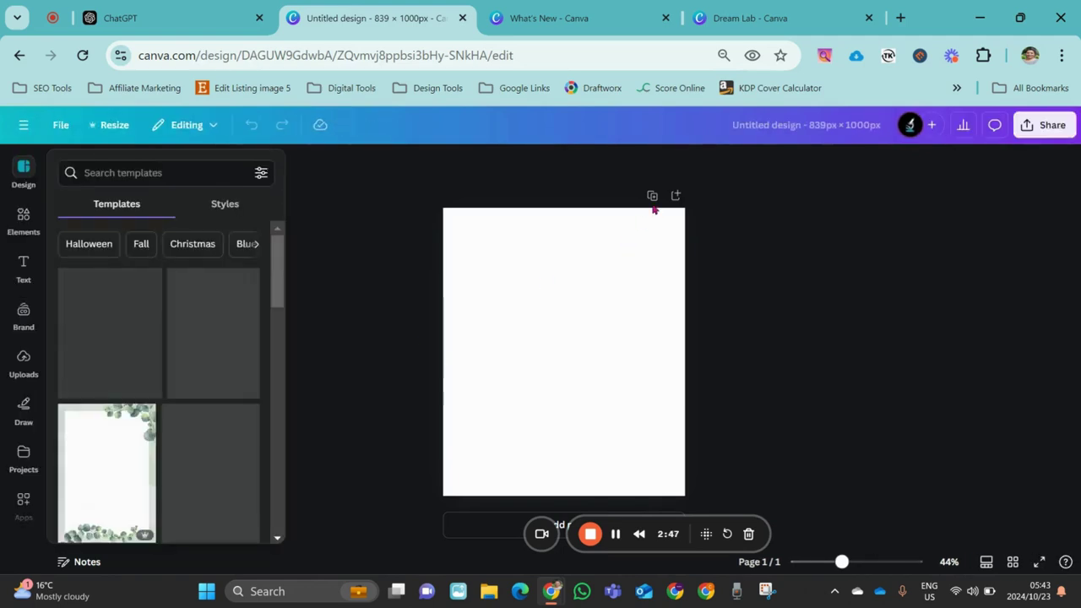
{"action": "scroll", "coordinate": [21, 481], "scroll_direction": "down", "scroll_amount": 3}
{"action": "scroll", "coordinate": [20, 482], "scroll_direction": "down", "scroll_amount": 2}
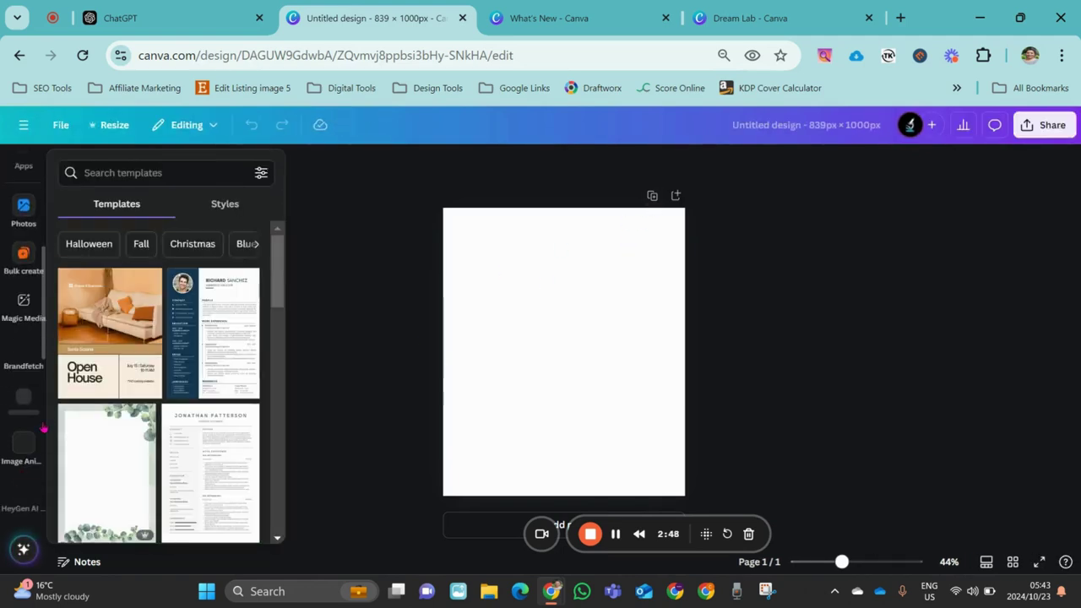
Step: Open the Magic Media image generator in the design's side panel
{"action": "left_click", "coordinate": [25, 304]}
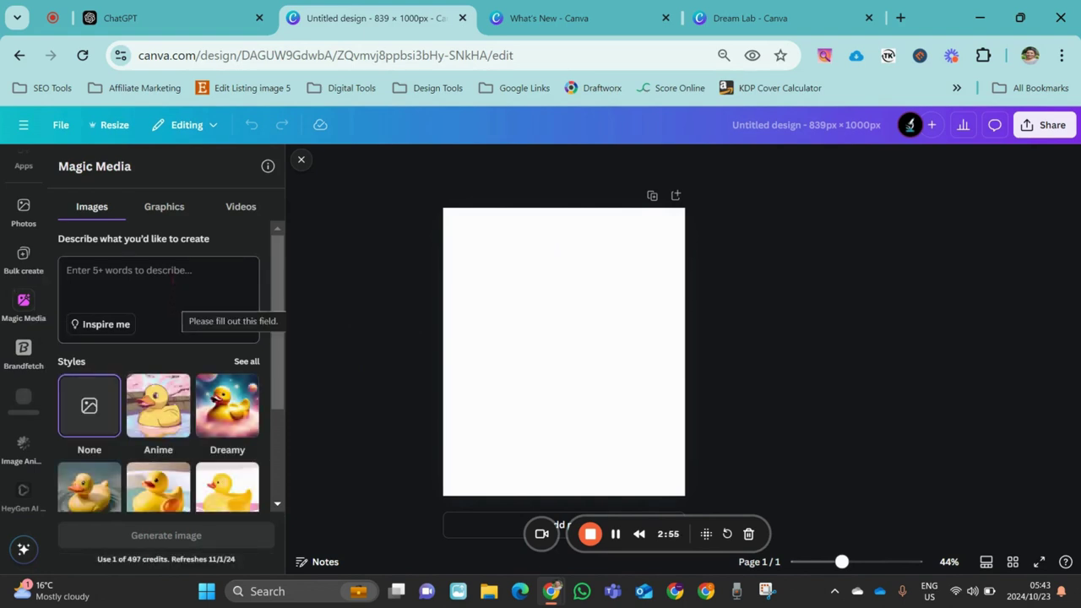
{"action": "scroll", "coordinate": [176, 272], "scroll_direction": "down", "scroll_amount": 2}
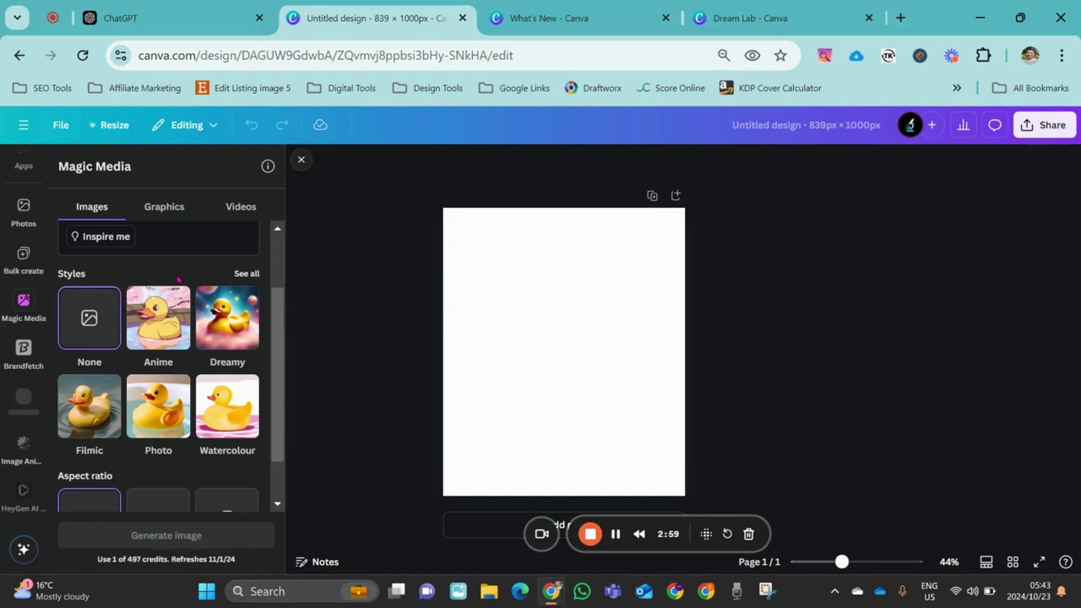
{"action": "scroll", "coordinate": [177, 280], "scroll_direction": "up", "scroll_amount": 2}
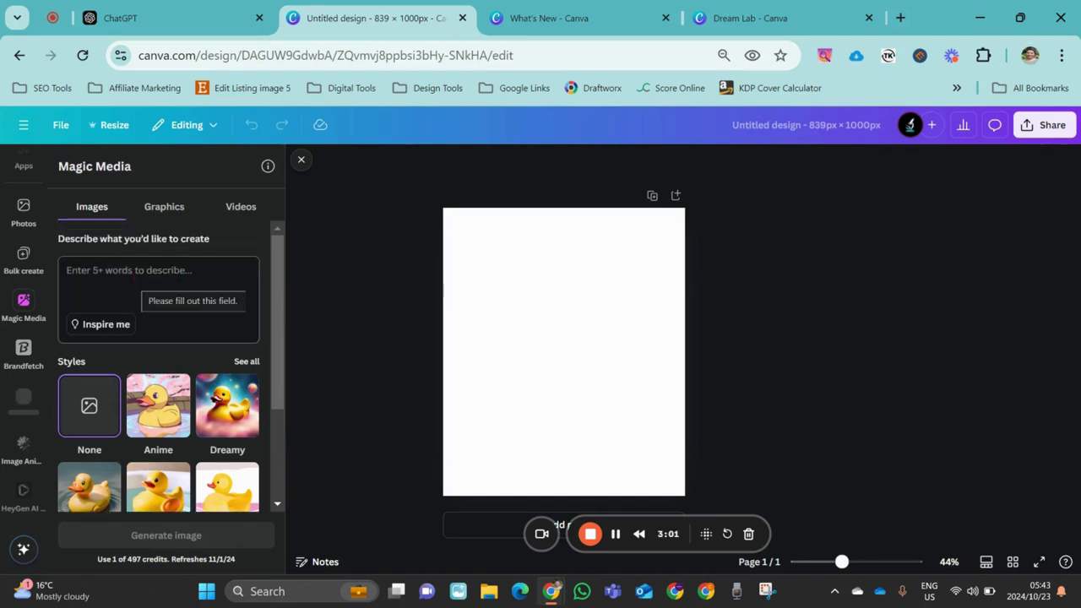
{"action": "scroll", "coordinate": [139, 307], "scroll_direction": "down", "scroll_amount": 3}
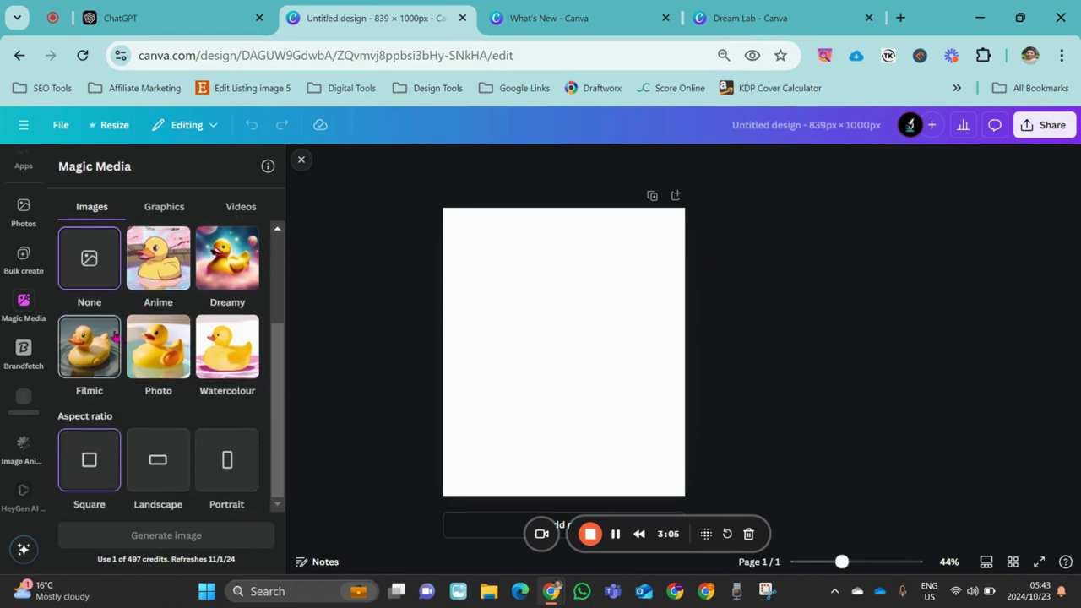
{"action": "scroll", "coordinate": [103, 245], "scroll_direction": "up", "scroll_amount": 3}
Step: Write a hyper-realistic Frappuccino with sunflowers and lilies prompt and generate images
{"action": "left_click", "coordinate": [100, 271]}
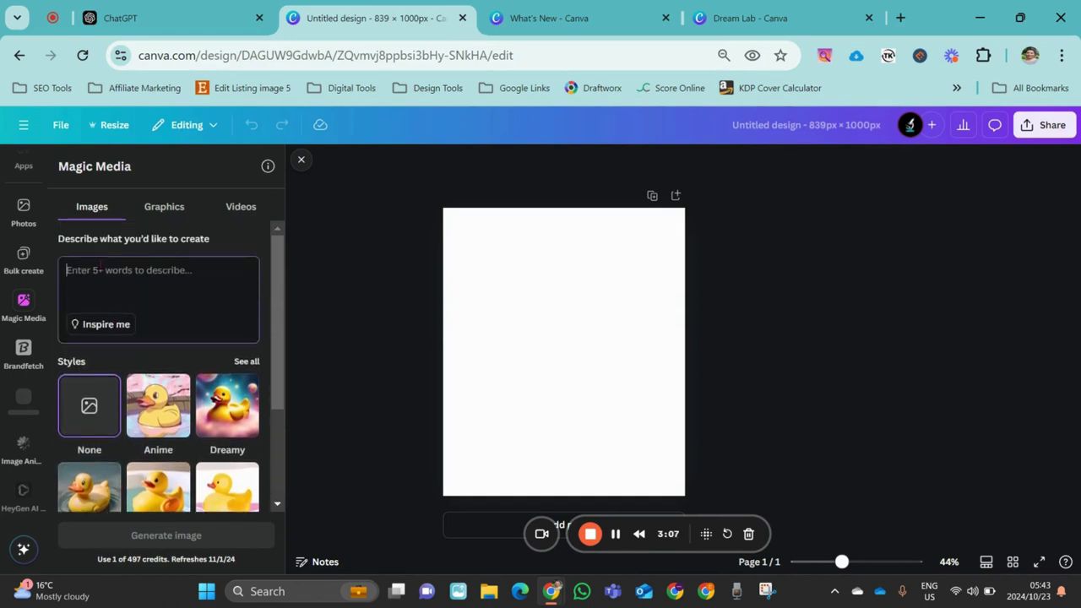
{"action": "type", "text": "a"}
{"action": "key", "text": "BackSpace"}
{"action": "type", "text": "a"}
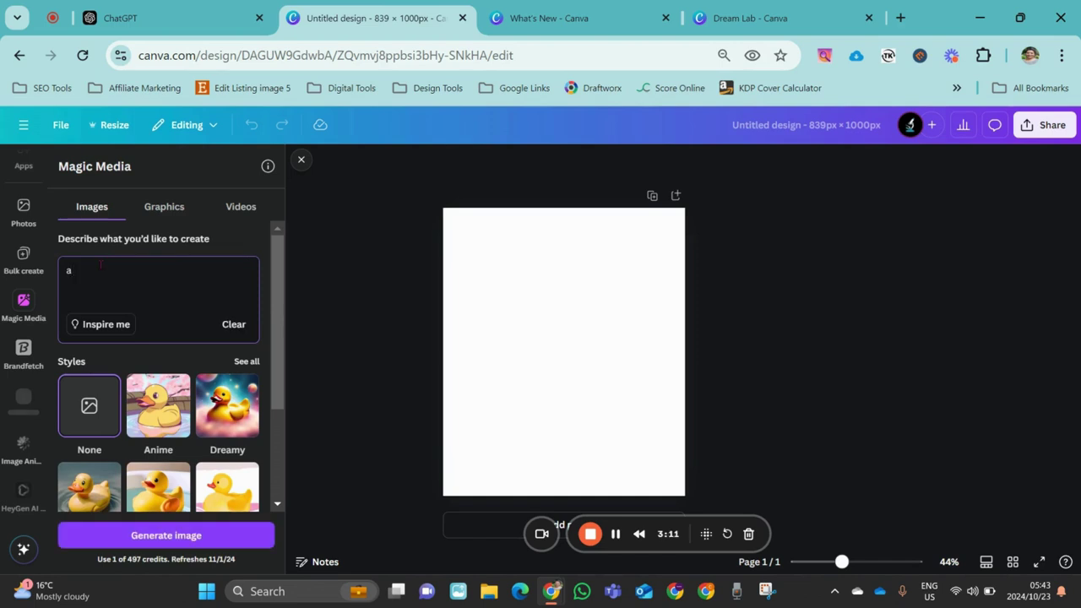
{"action": "key", "text": "BackSpace"}
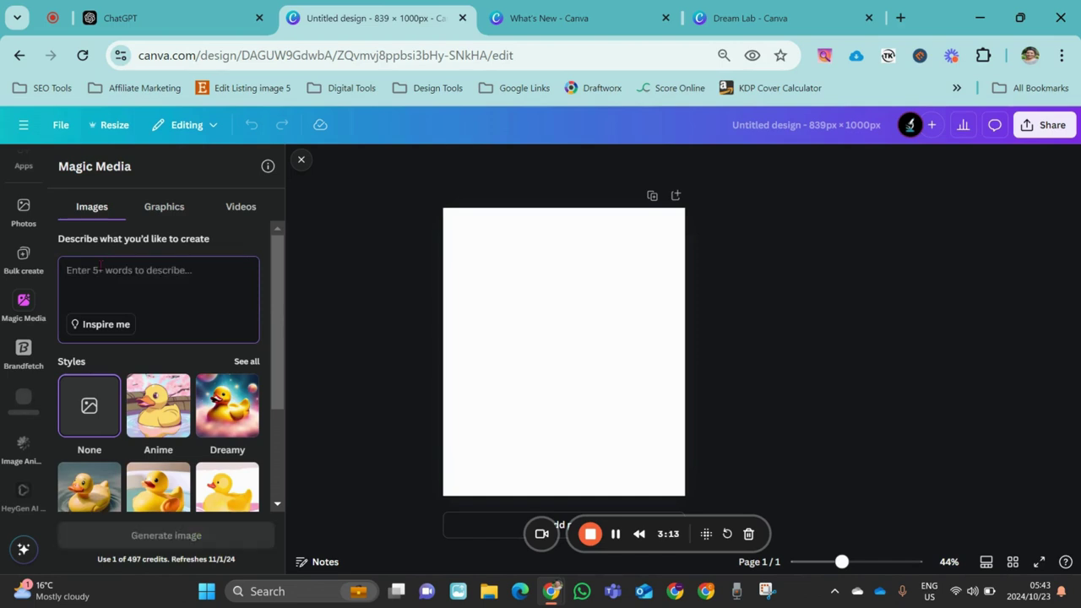
{"action": "type", "text": "photo re"}
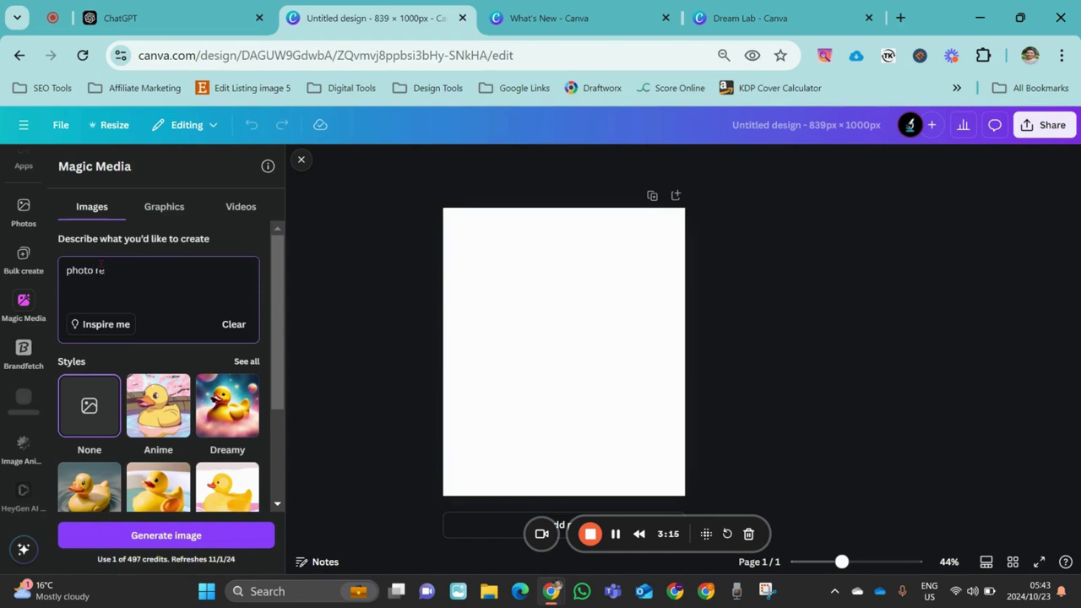
{"action": "key", "text": "BackSpace"}
{"action": "key", "text": "BackSpace"}
{"action": "key", "text": "BackSpace"}
{"action": "key", "text": "BackSpace"}
{"action": "key", "text": "BackSpace"}
{"action": "key", "text": "BackSpace"}
{"action": "key", "text": "BackSpace"}
{"action": "key", "text": "BackSpace"}
{"action": "type", "text": "hyper realistic image of coff"}
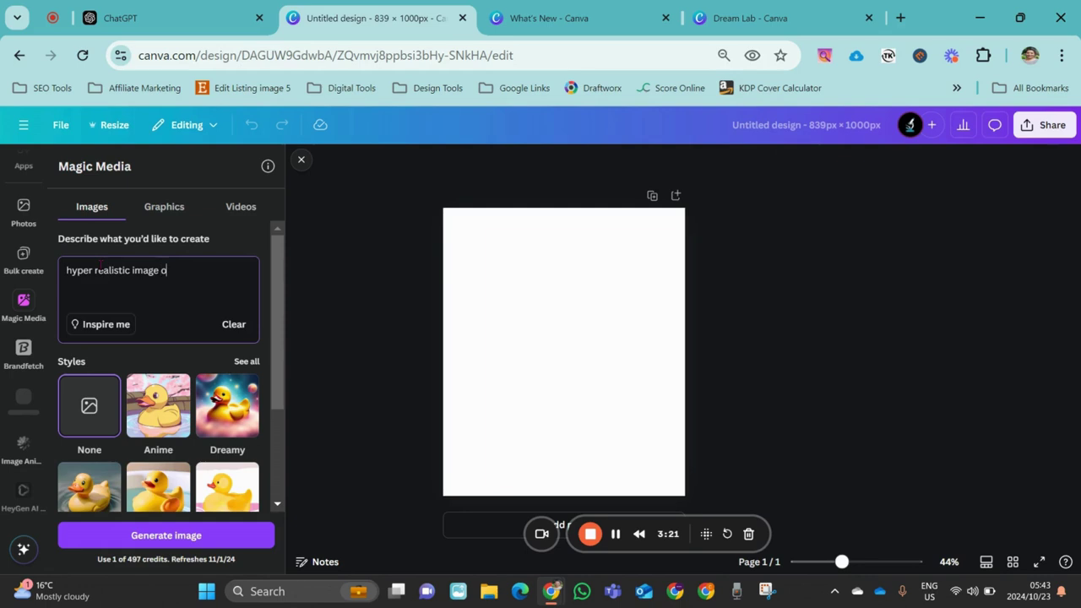
{"action": "key", "text": "BackSpace"}
{"action": "key", "text": "BackSpace"}
{"action": "key", "text": "BackSpace"}
{"action": "key", "text": "BackSpace"}
{"action": "type", "text": "a Frappuccino adorn"}
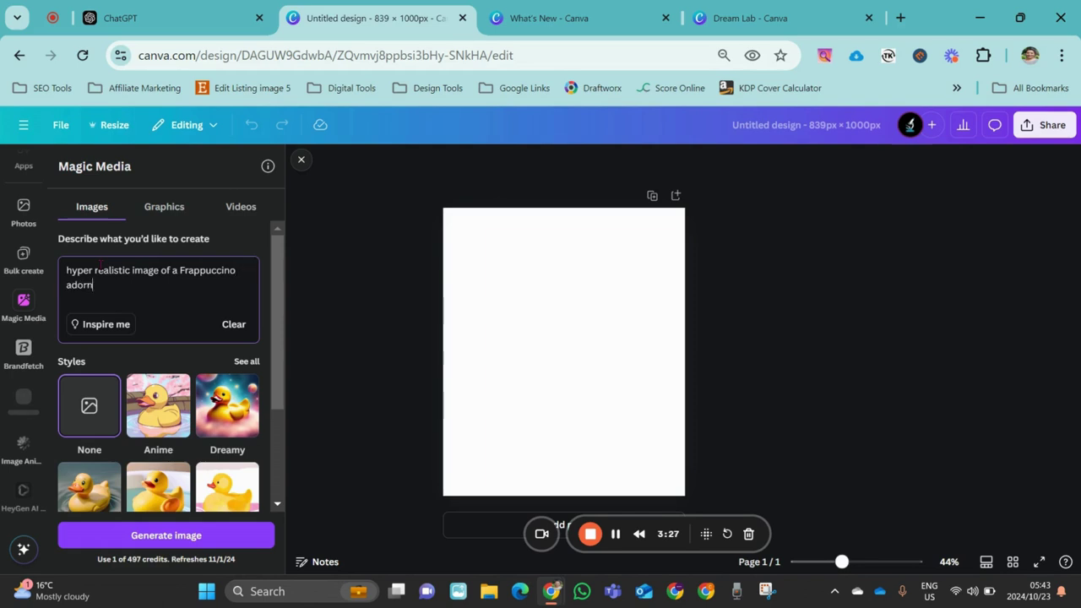
{"action": "type", "text": "ed with sunflowers and lilies on a hot summers dasy"}
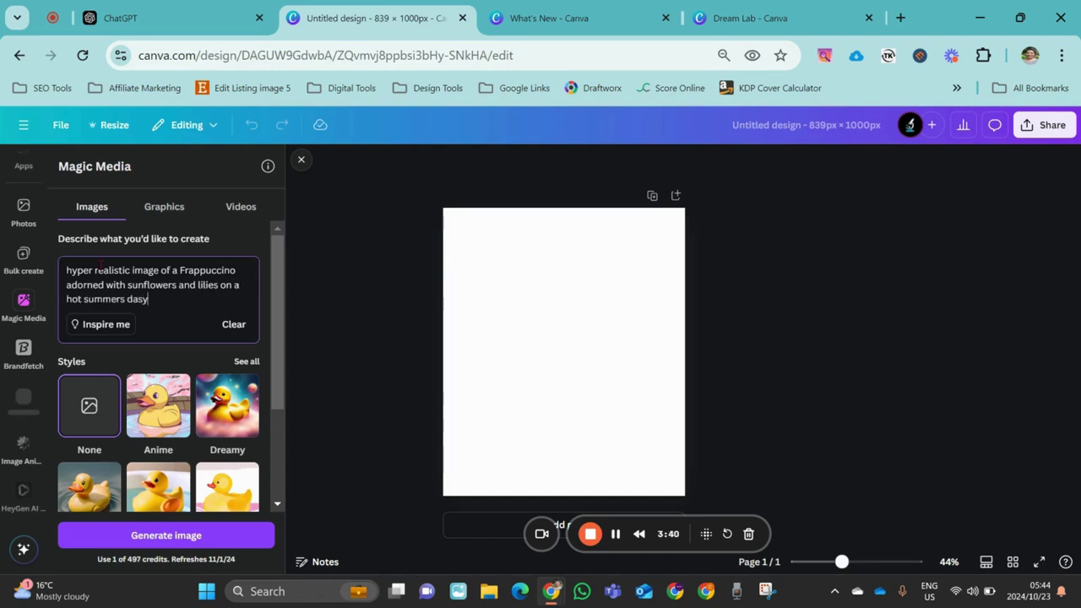
{"action": "key", "text": "Return"}
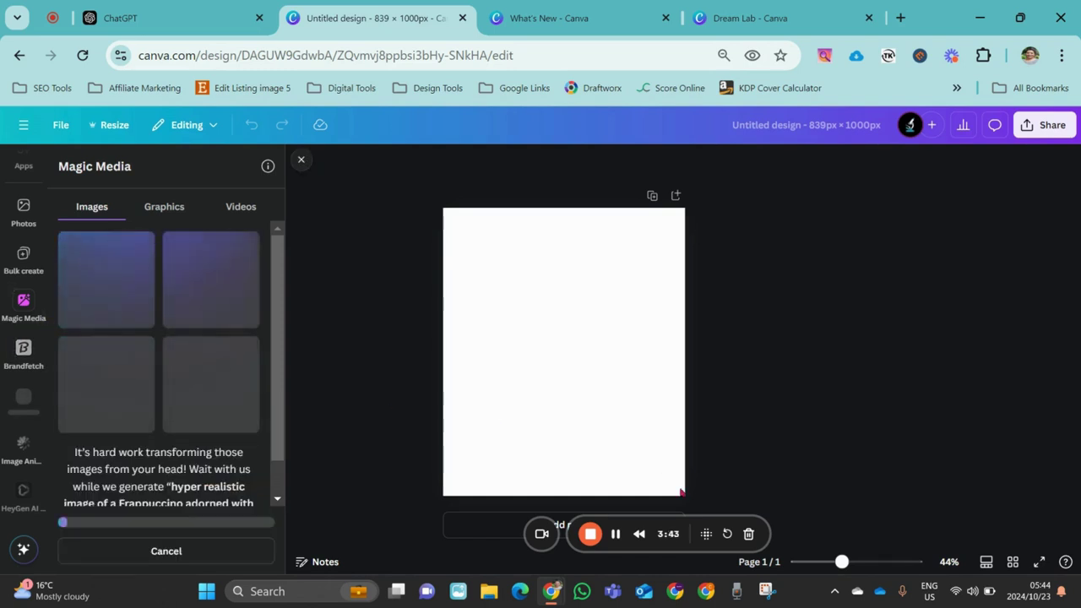
Step: Add the first sunflower Frappuccino image, snapped to the top-left and enlarged to fill the page
{"action": "left_click_drag", "start_coordinate": [746, 517], "coordinate": [999, 518]}
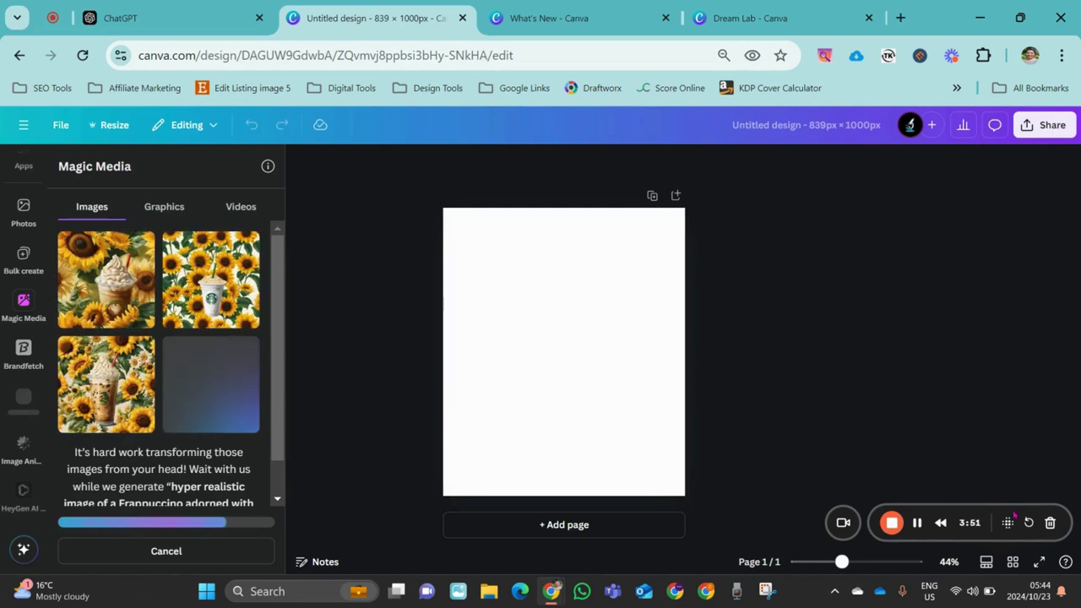
{"action": "left_click", "coordinate": [243, 290]}
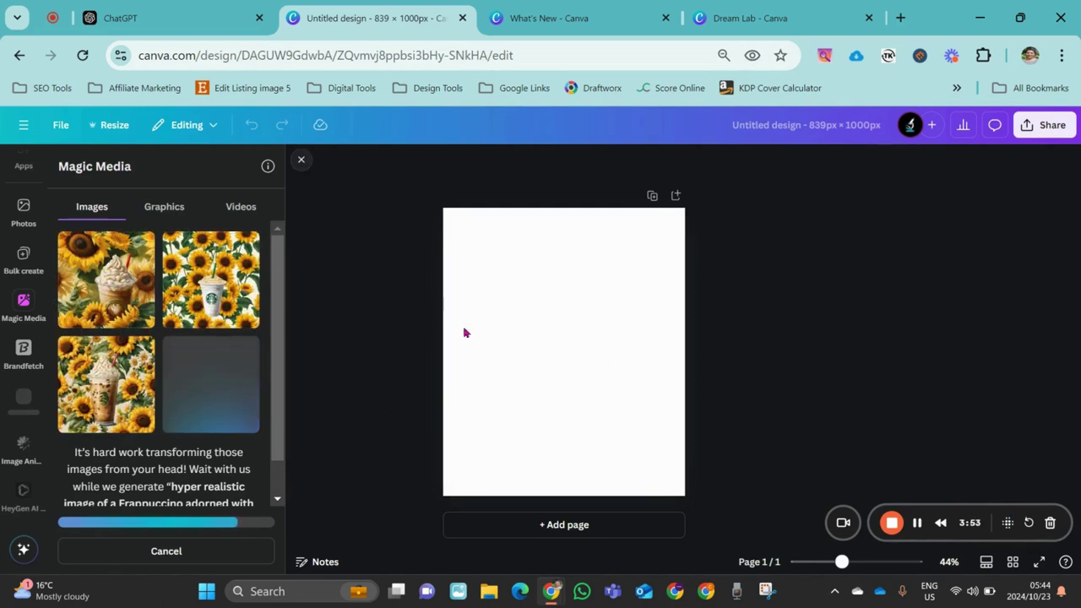
{"action": "left_click_drag", "start_coordinate": [564, 361], "coordinate": [511, 285]}
{"action": "left_click_drag", "start_coordinate": [608, 381], "coordinate": [682, 514]}
Step: Show the full list of Magic Media image styles
{"action": "scroll", "coordinate": [220, 373], "scroll_direction": "down", "scroll_amount": 3}
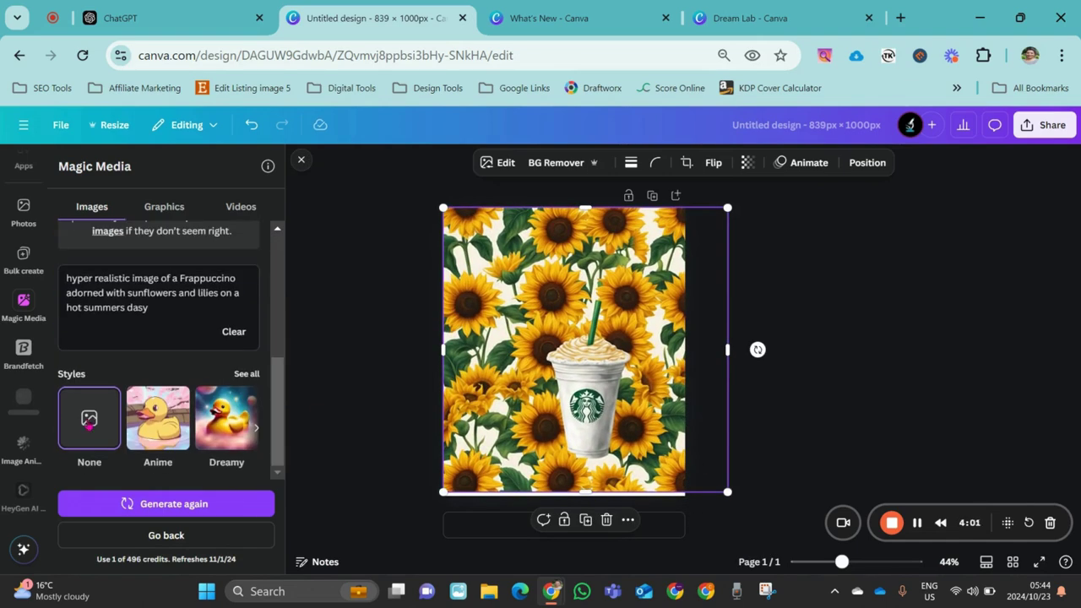
{"action": "scroll", "coordinate": [96, 429], "scroll_direction": "up", "scroll_amount": 3}
{"action": "scroll", "coordinate": [95, 428], "scroll_direction": "down", "scroll_amount": 2}
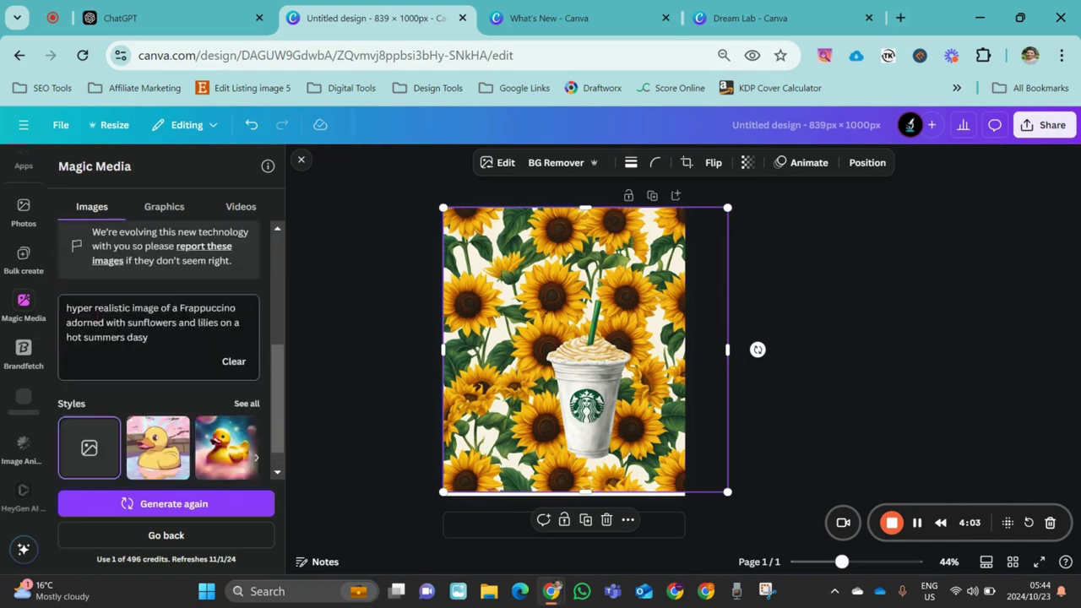
{"action": "scroll", "coordinate": [128, 337], "scroll_direction": "down", "scroll_amount": 1}
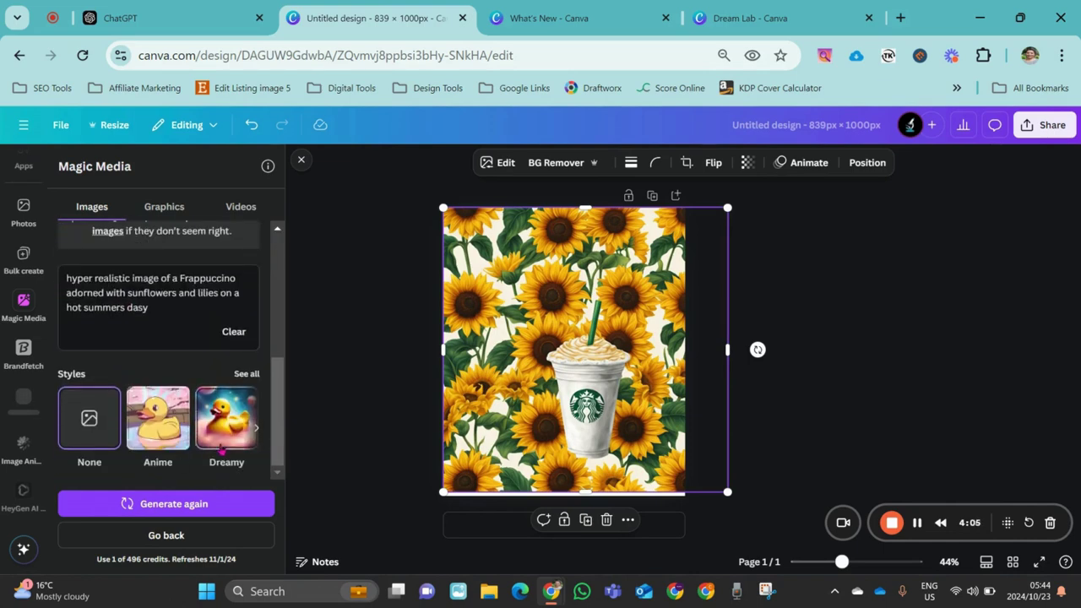
{"action": "left_click", "coordinate": [246, 373]}
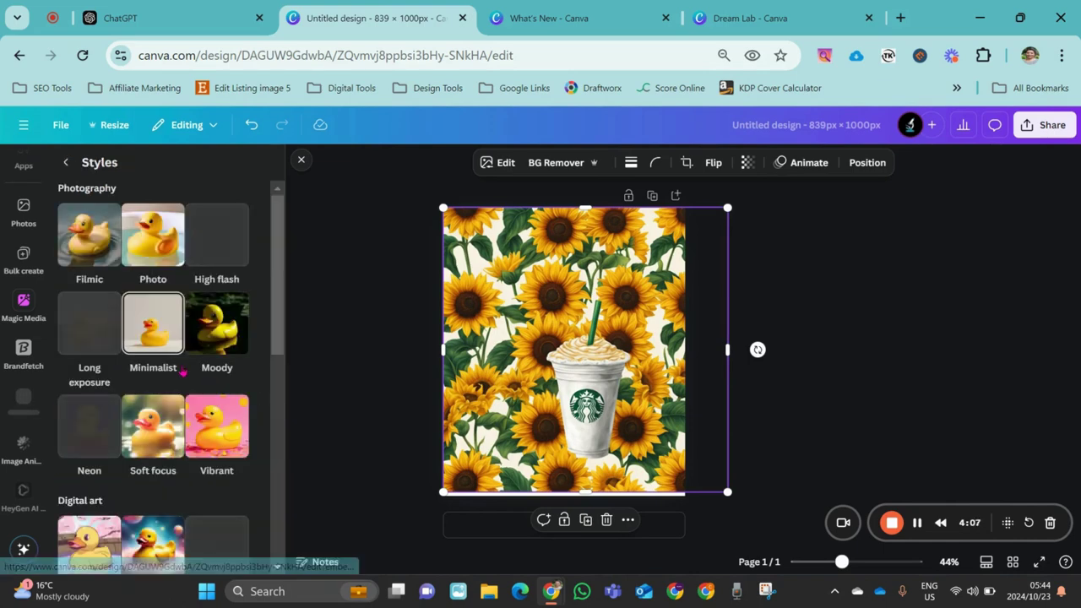
Step: Add page 2 with a sunflower image snapped top-left and stretched to the page width
{"action": "scroll", "coordinate": [163, 447], "scroll_direction": "down", "scroll_amount": 5}
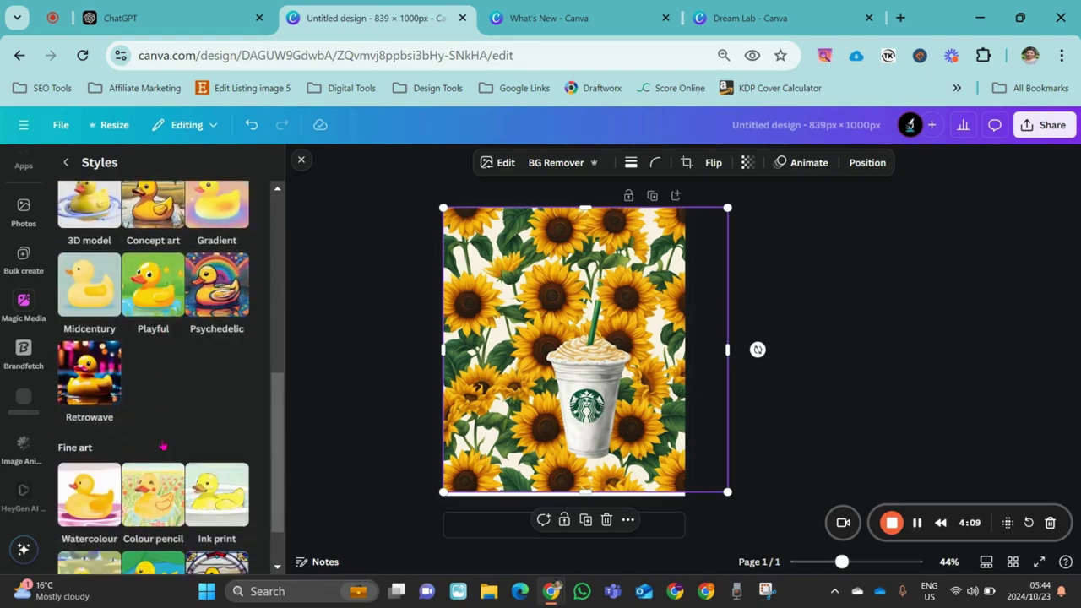
{"action": "scroll", "coordinate": [148, 404], "scroll_direction": "down", "scroll_amount": 2}
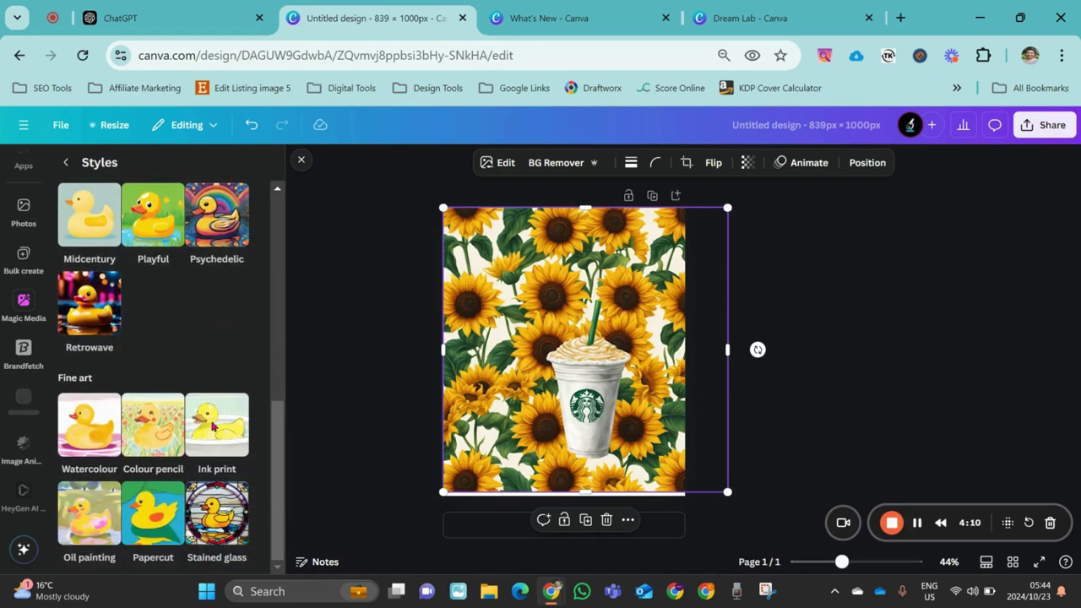
{"action": "left_click", "coordinate": [656, 534]}
{"action": "scroll", "coordinate": [206, 357], "scroll_direction": "up", "scroll_amount": 7}
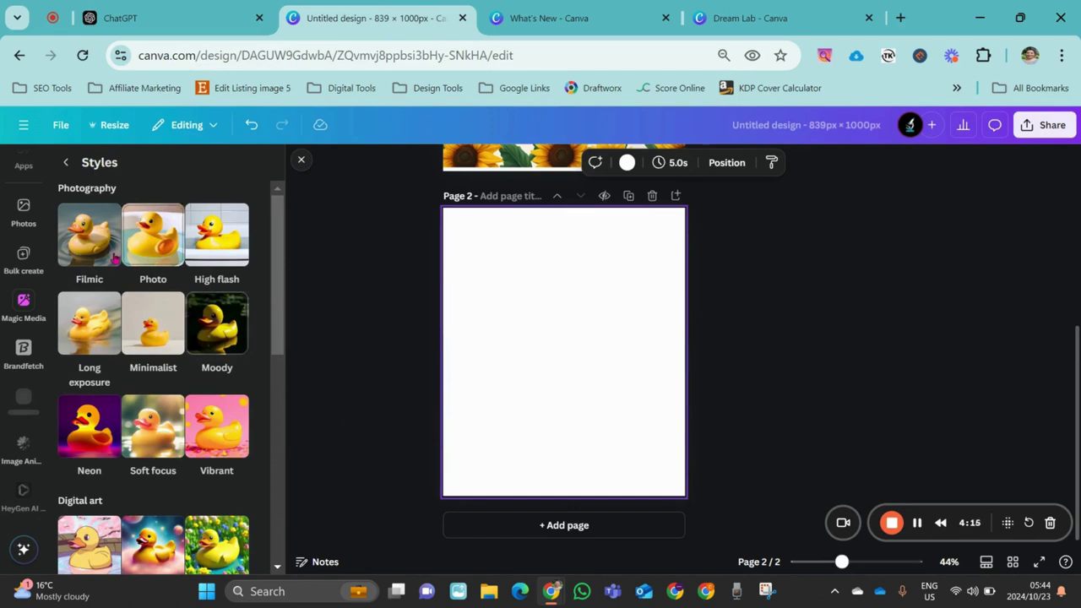
{"action": "left_click", "coordinate": [64, 162]}
{"action": "left_click", "coordinate": [145, 304]}
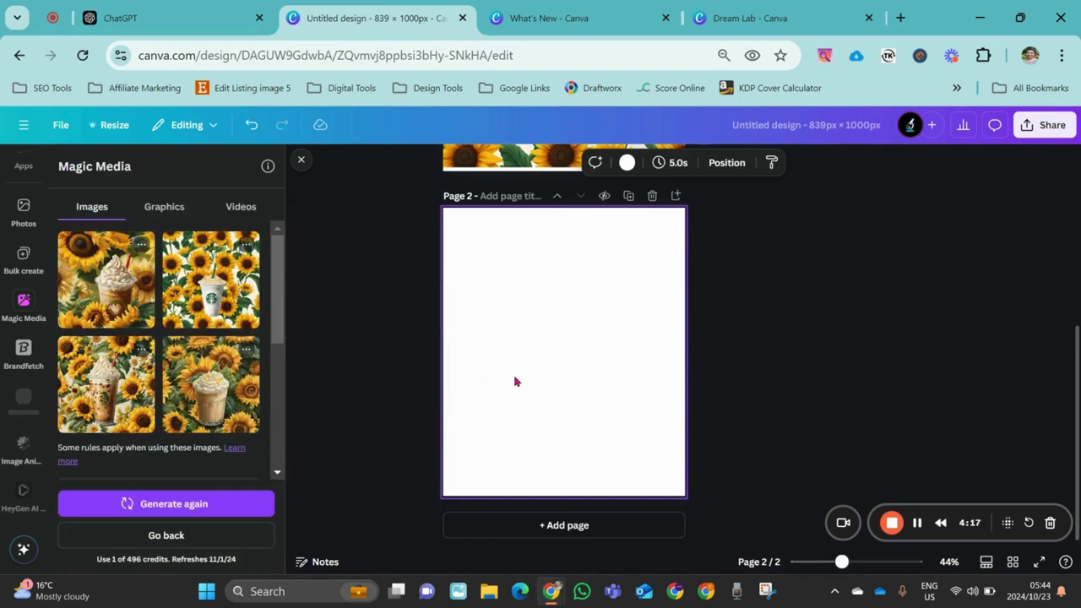
{"action": "left_click_drag", "start_coordinate": [588, 388], "coordinate": [534, 311]}
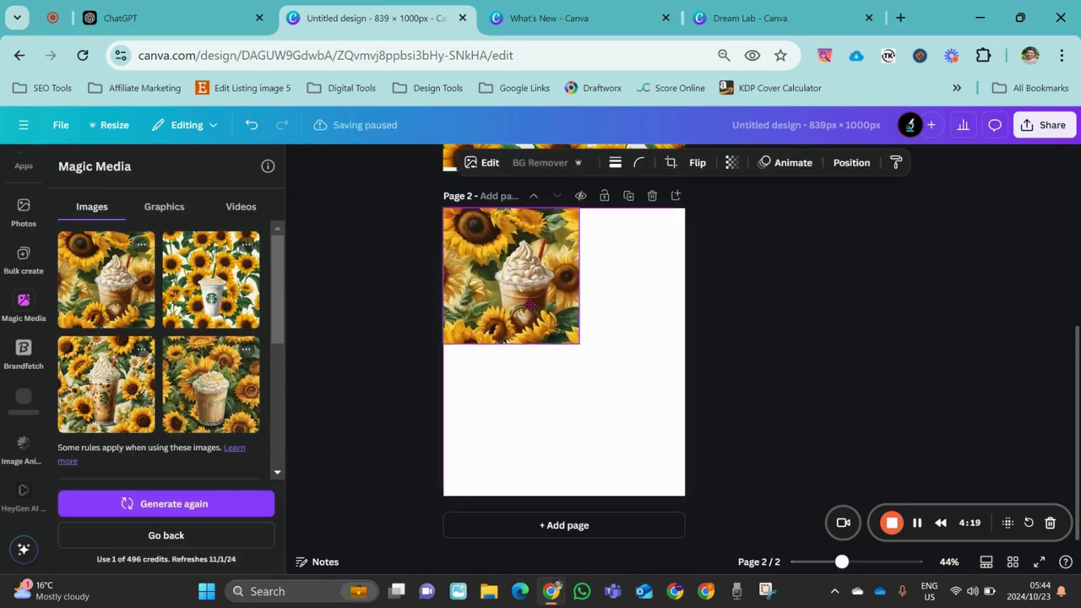
{"action": "left_click_drag", "start_coordinate": [579, 343], "coordinate": [659, 476]}
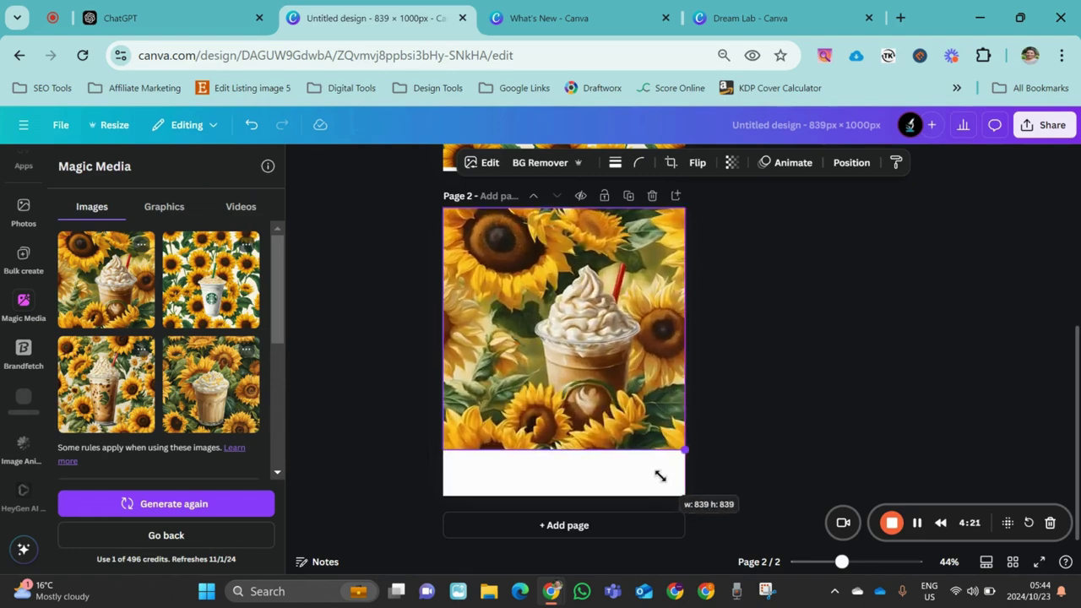
Step: Add page 3, paste a sunflower image and enlarge it to cover the page, centered on the cup
{"action": "left_click", "coordinate": [633, 530]}
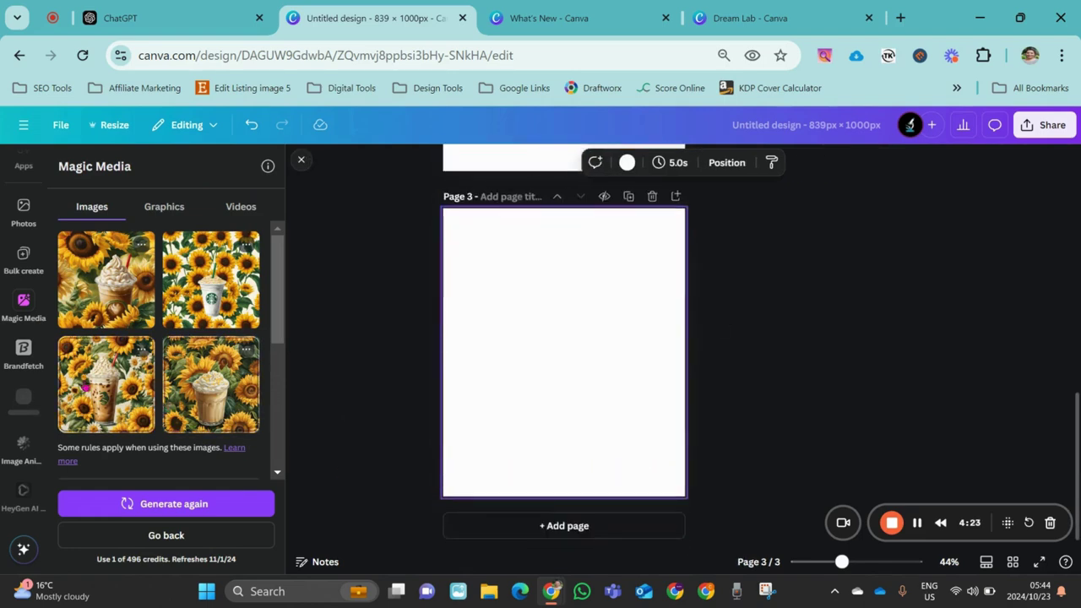
{"action": "key", "text": "ctrl+v"}
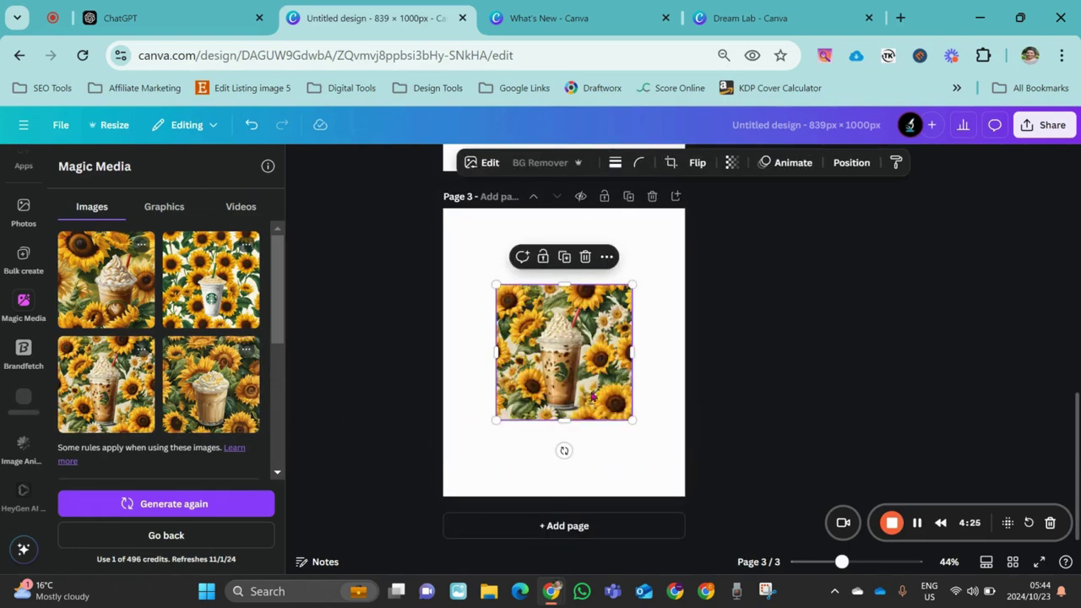
{"action": "left_click_drag", "start_coordinate": [599, 403], "coordinate": [536, 316]}
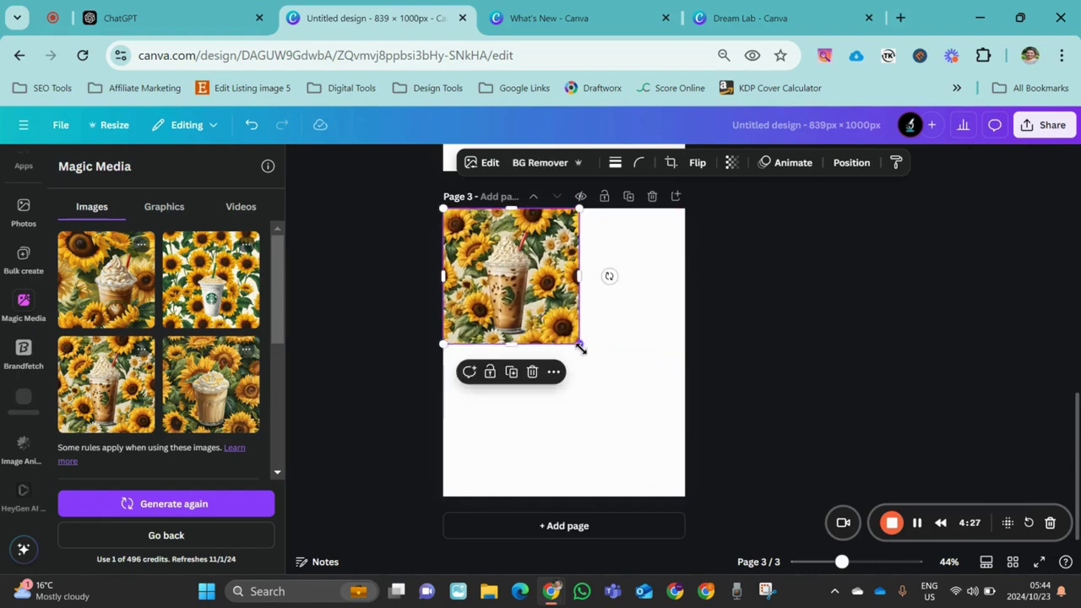
{"action": "left_click_drag", "start_coordinate": [580, 346], "coordinate": [689, 538]}
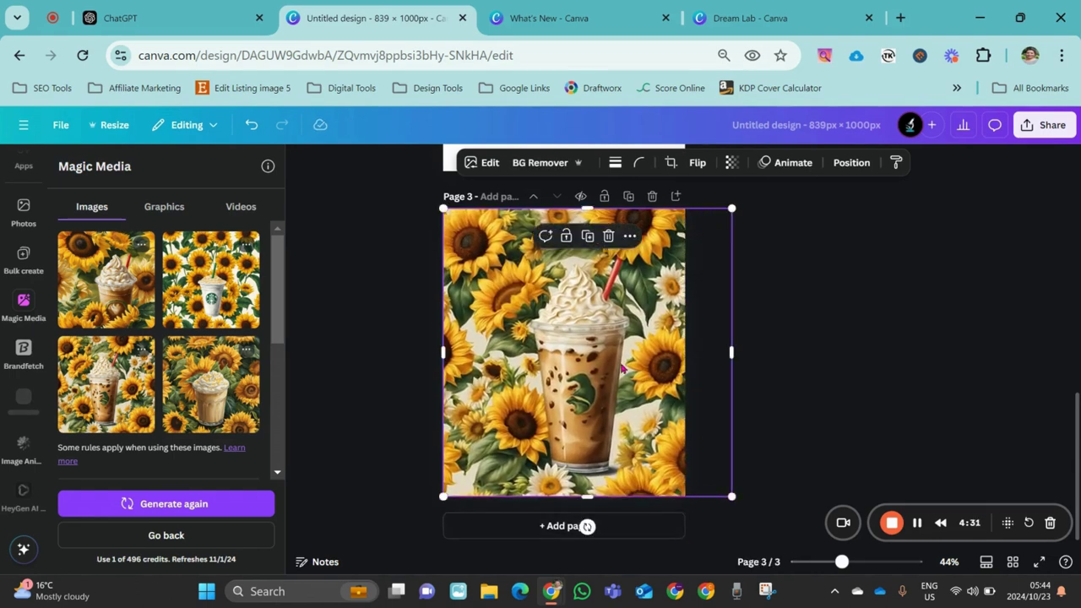
{"action": "left_click_drag", "start_coordinate": [624, 365], "coordinate": [594, 364]}
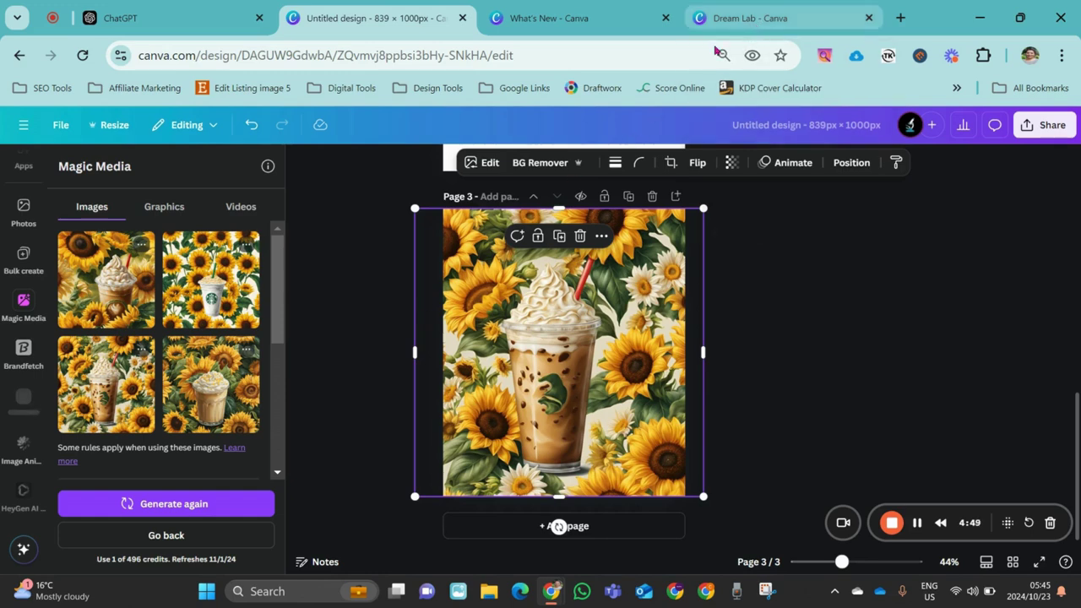
Step: Open the Dream Lab sunflower 'Coffee' cup image in a new 1120 × 1120 px design
{"action": "left_click", "coordinate": [743, 18]}
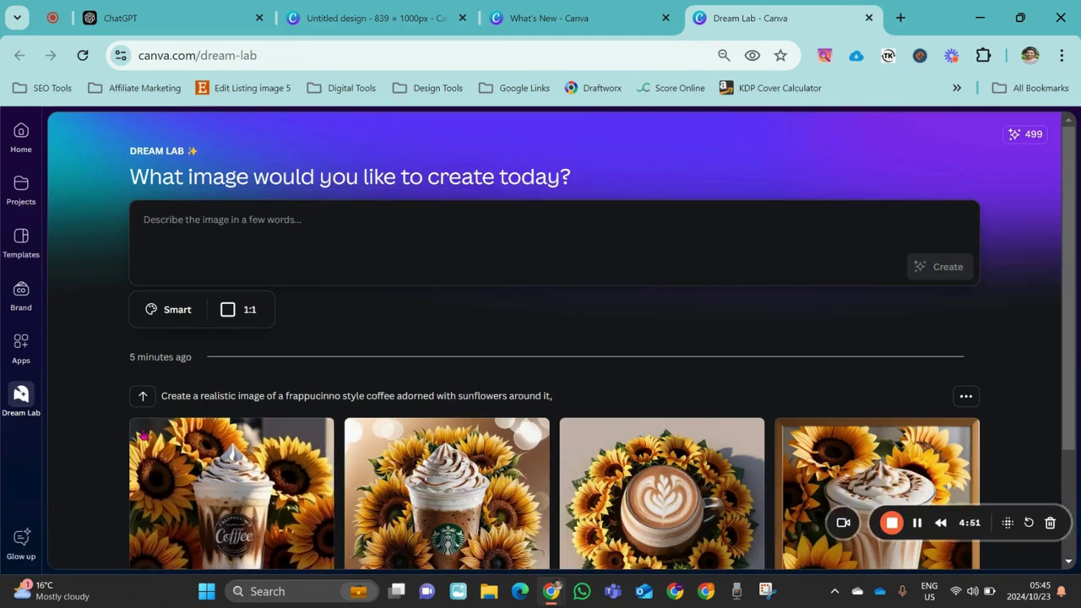
{"action": "scroll", "coordinate": [914, 359], "scroll_direction": "down", "scroll_amount": 2}
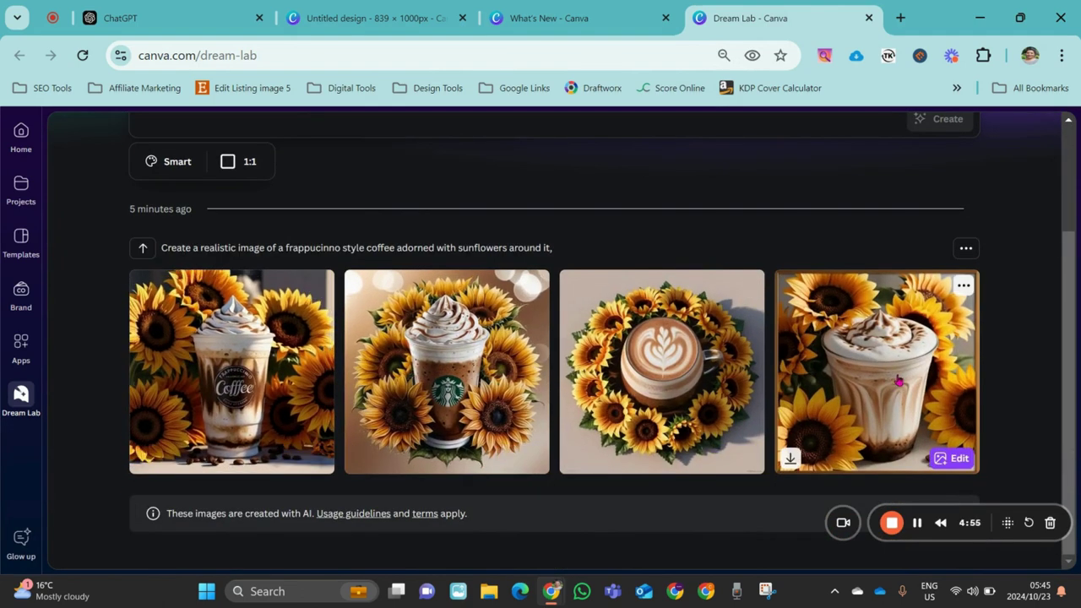
{"action": "left_click", "coordinate": [346, 369]}
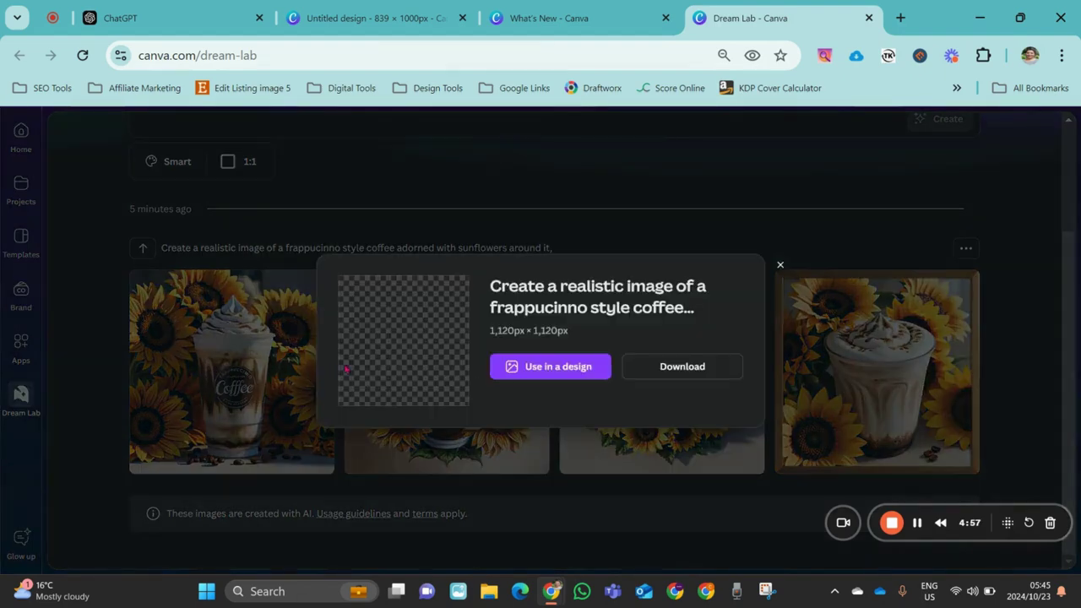
{"action": "left_click", "coordinate": [565, 366]}
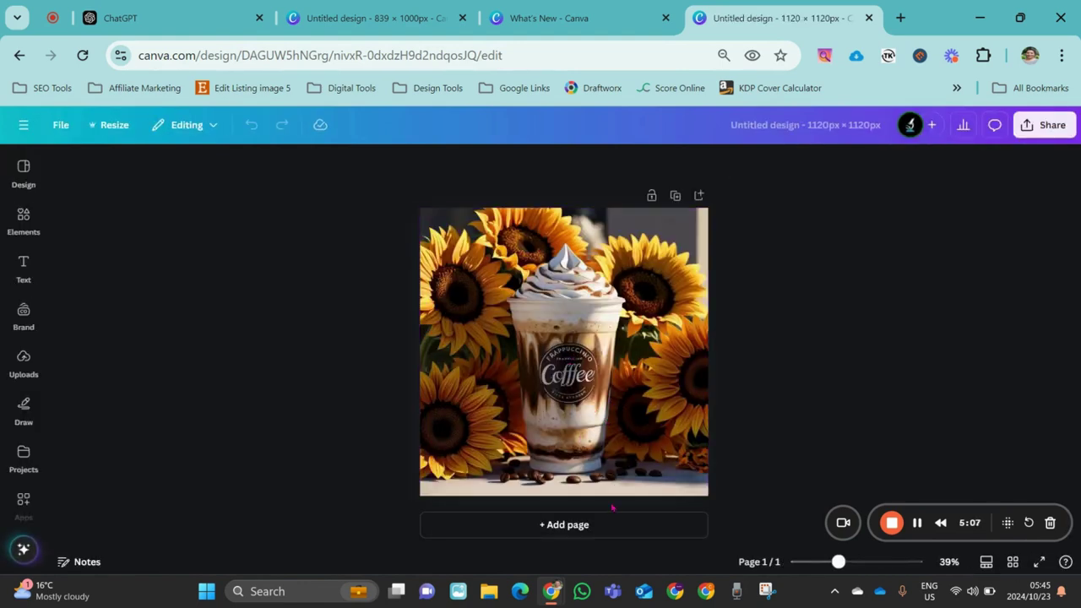
Step: Add a second page to the 1120 × 1120 design and compare the open Canva tabs
{"action": "left_click", "coordinate": [593, 527]}
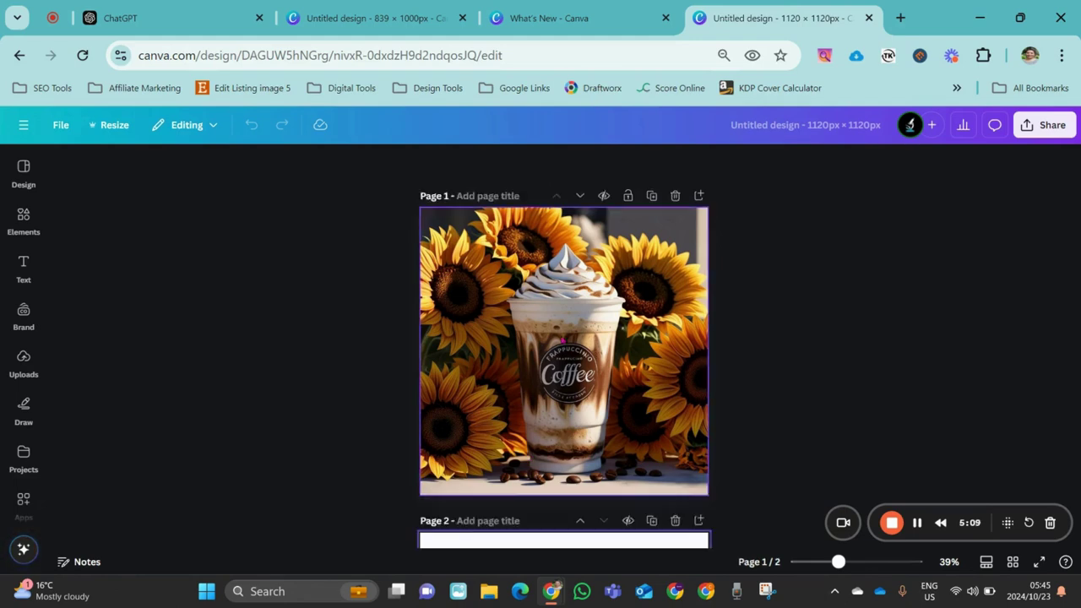
{"action": "left_click", "coordinate": [574, 19]}
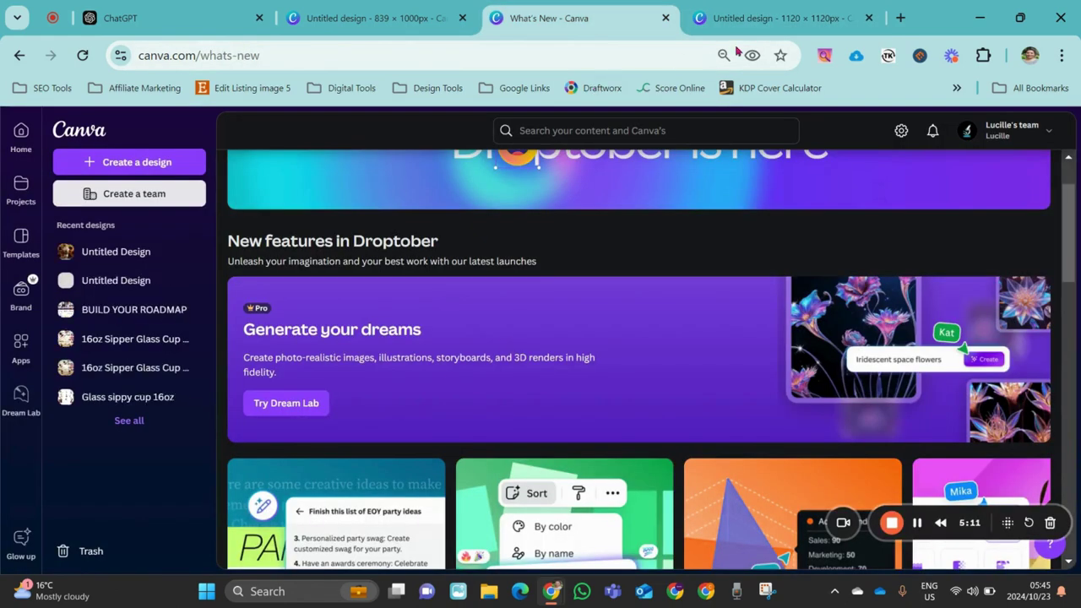
{"action": "left_click", "coordinate": [744, 18]}
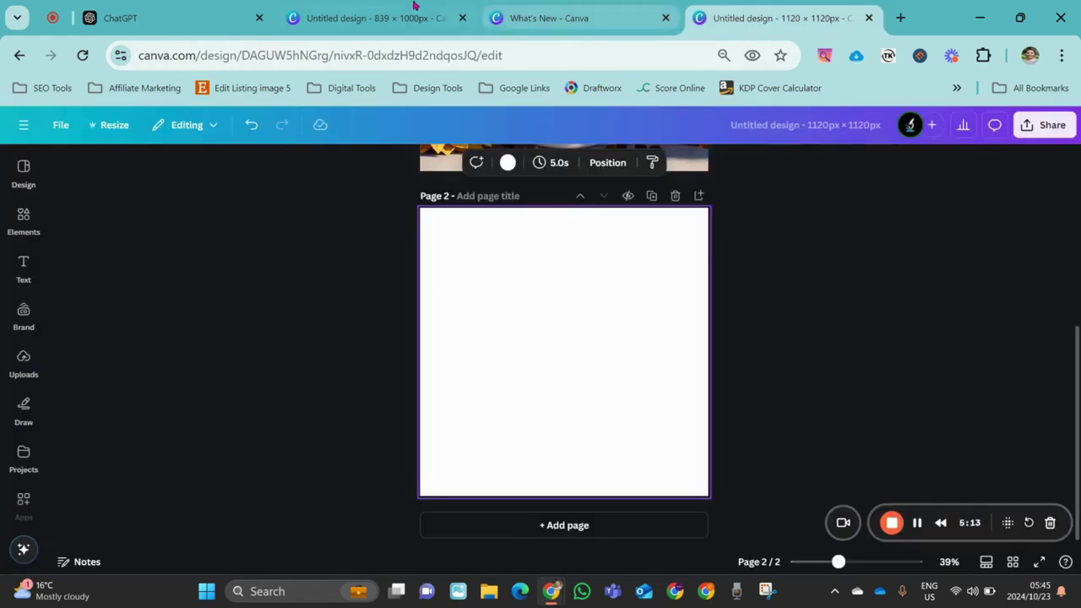
{"action": "left_click", "coordinate": [355, 15]}
{"action": "left_click", "coordinate": [572, 13]}
{"action": "left_click", "coordinate": [742, 17]}
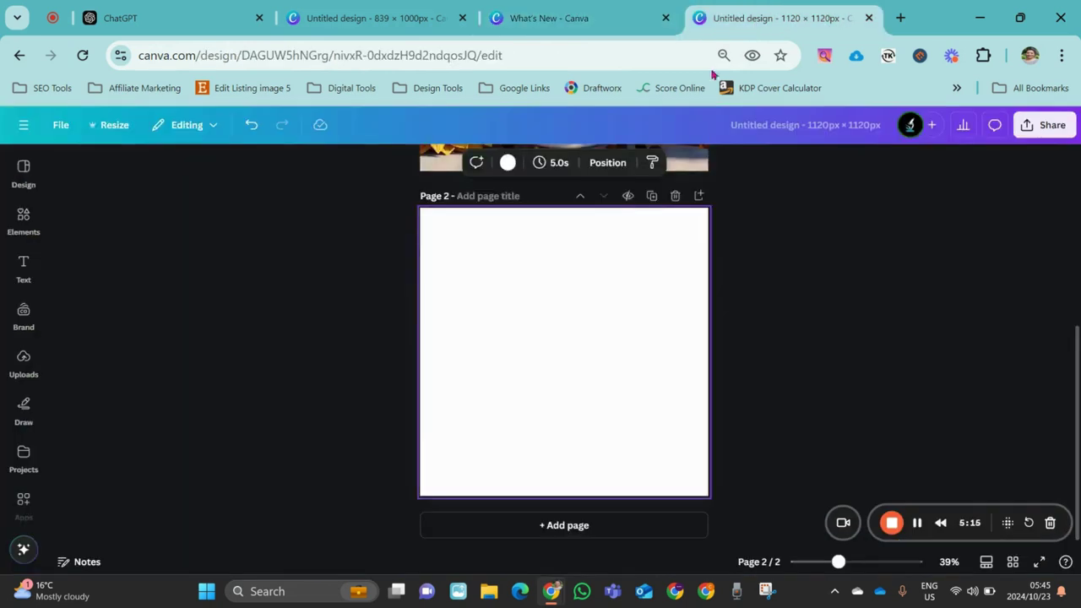
{"action": "scroll", "coordinate": [626, 327], "scroll_direction": "up", "scroll_amount": 4}
{"action": "scroll", "coordinate": [22, 447], "scroll_direction": "down", "scroll_amount": 5}
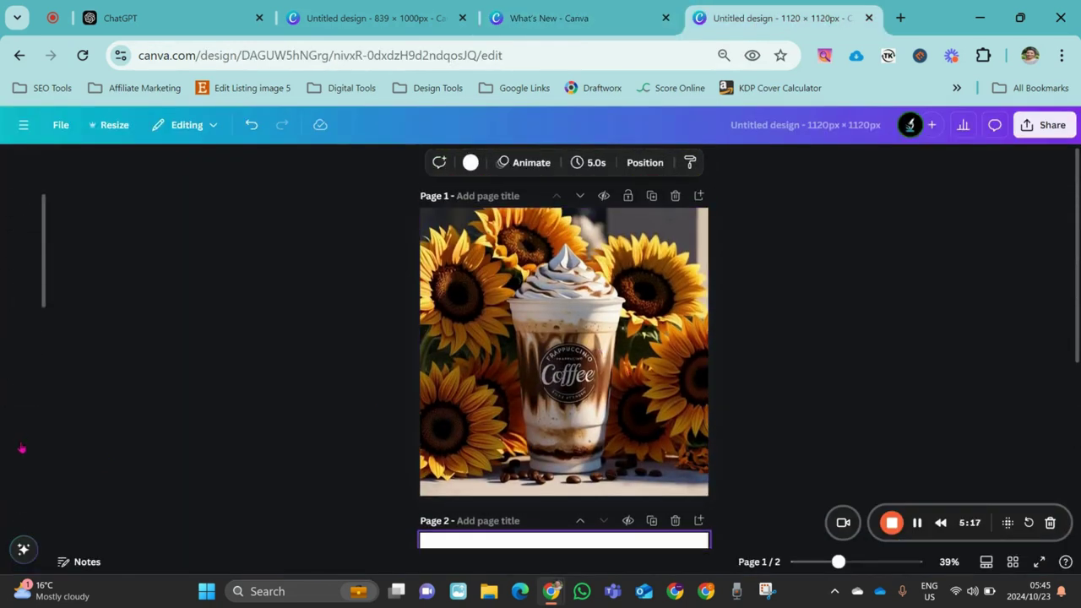
{"action": "scroll", "coordinate": [25, 446], "scroll_direction": "down", "scroll_amount": 5}
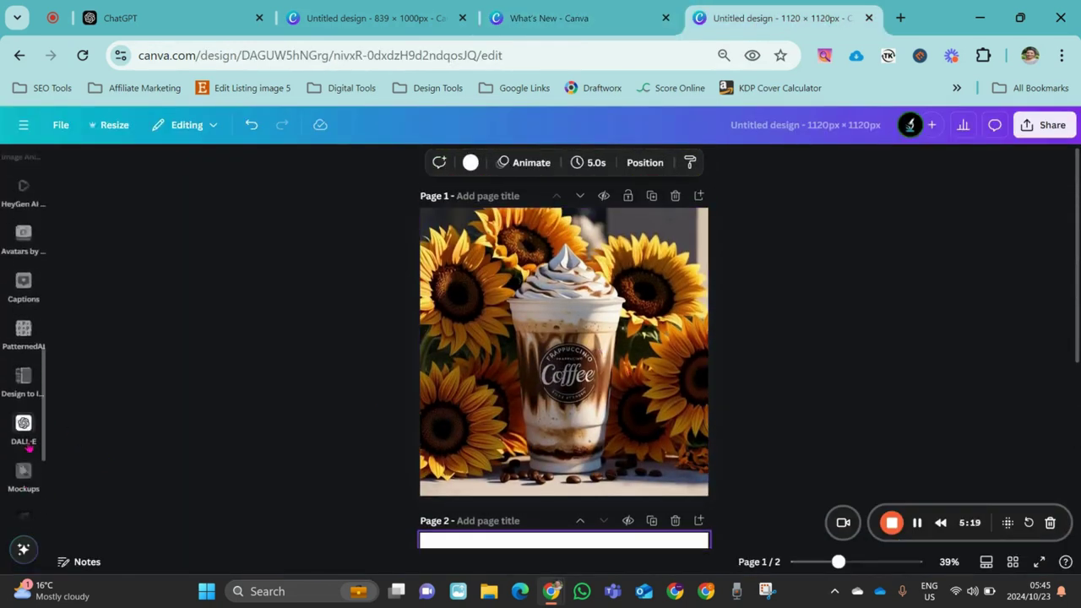
{"action": "scroll", "coordinate": [28, 448], "scroll_direction": "up", "scroll_amount": 8}
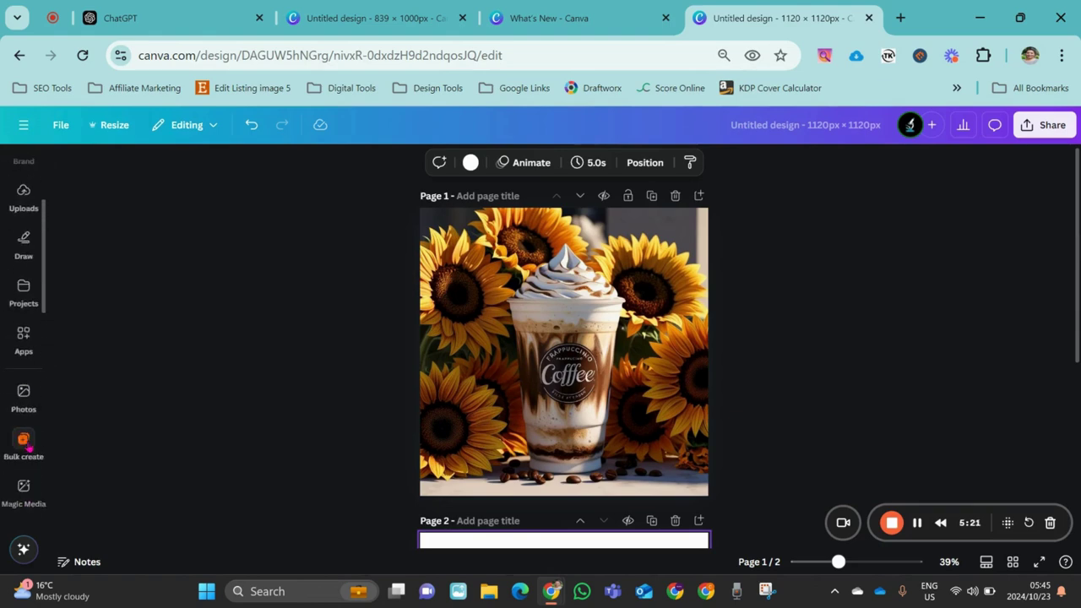
Step: Browse the Apps and Lucille Pics panels, then launch Dream Lab from What's New
{"action": "left_click", "coordinate": [24, 441]}
{"action": "scroll", "coordinate": [27, 444], "scroll_direction": "down", "scroll_amount": 3}
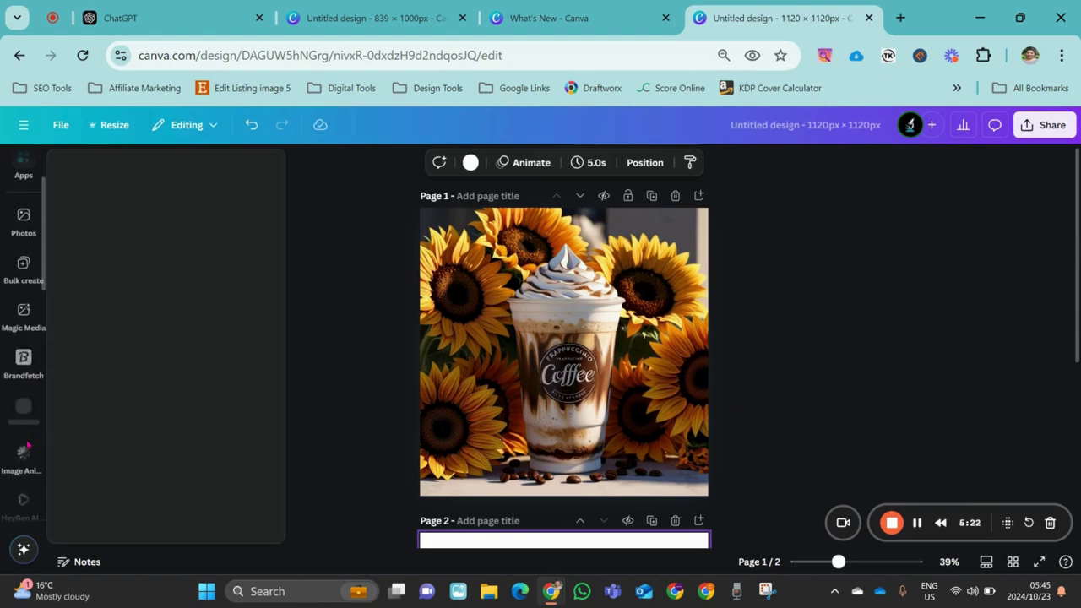
{"action": "scroll", "coordinate": [27, 445], "scroll_direction": "down", "scroll_amount": 5}
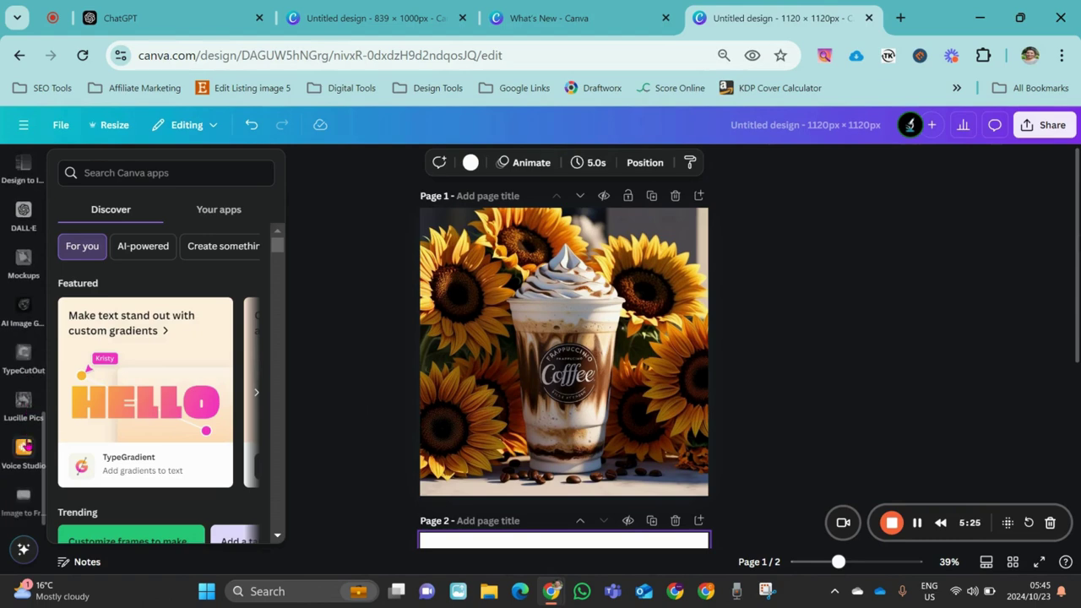
{"action": "left_click", "coordinate": [27, 446]}
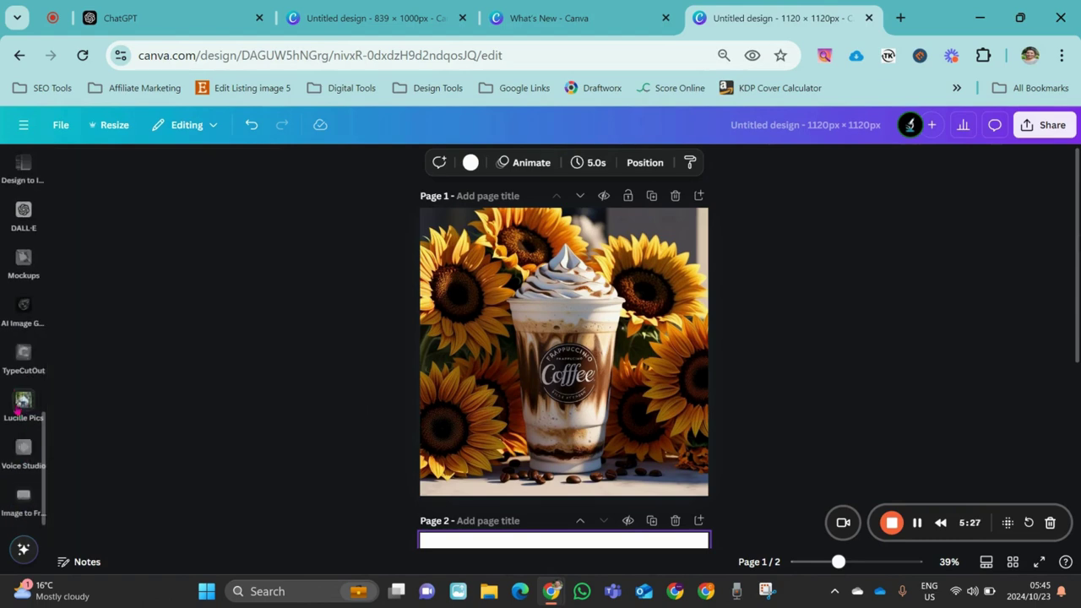
{"action": "left_click", "coordinate": [24, 401]}
{"action": "scroll", "coordinate": [24, 380], "scroll_direction": "up", "scroll_amount": 4}
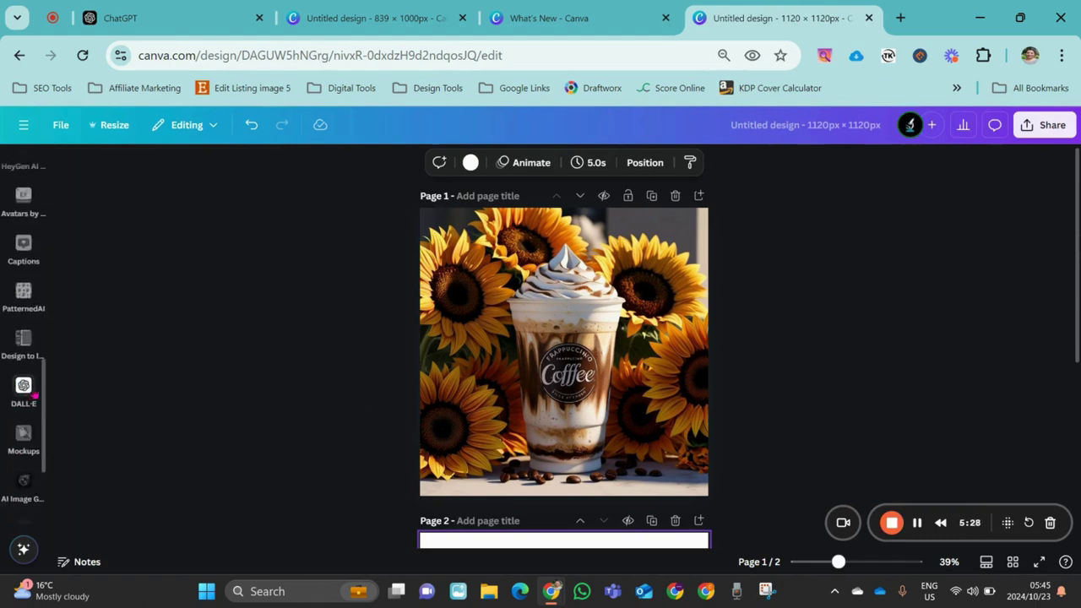
{"action": "left_click", "coordinate": [537, 17]}
{"action": "left_click", "coordinate": [289, 414]}
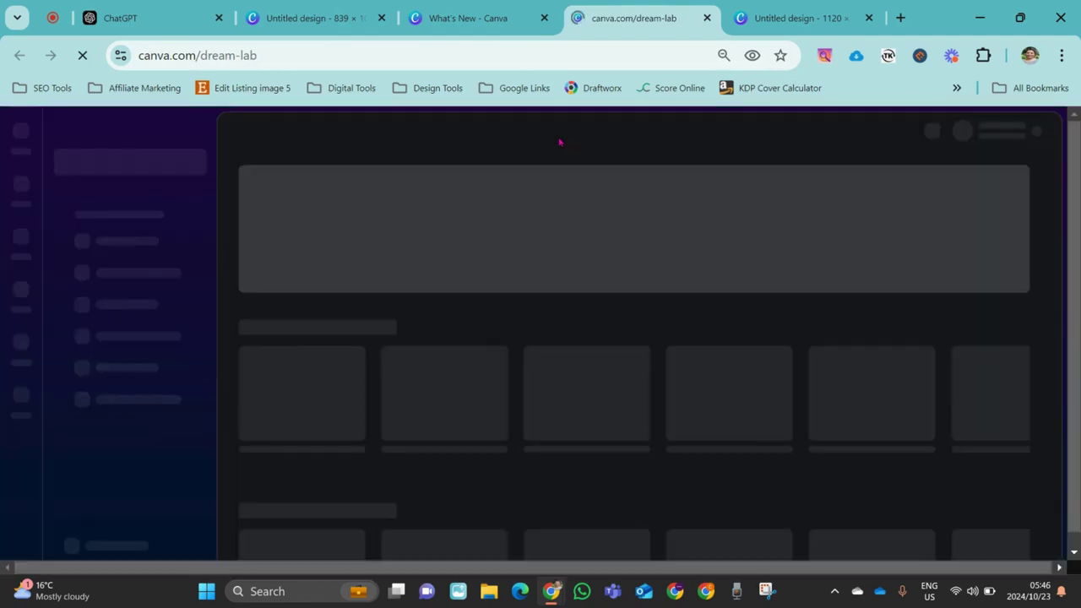
Step: Scroll to the Dream Lab sunflower frappuccino results and open the first image's options
{"action": "scroll", "coordinate": [541, 189], "scroll_direction": "down", "scroll_amount": 1}
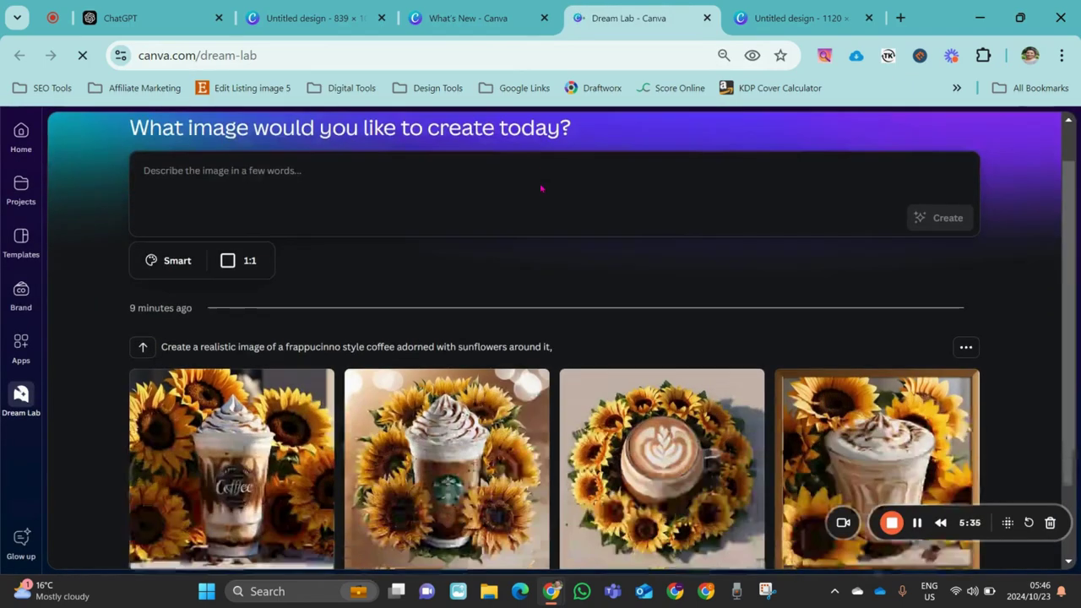
{"action": "scroll", "coordinate": [541, 189], "scroll_direction": "down", "scroll_amount": 2}
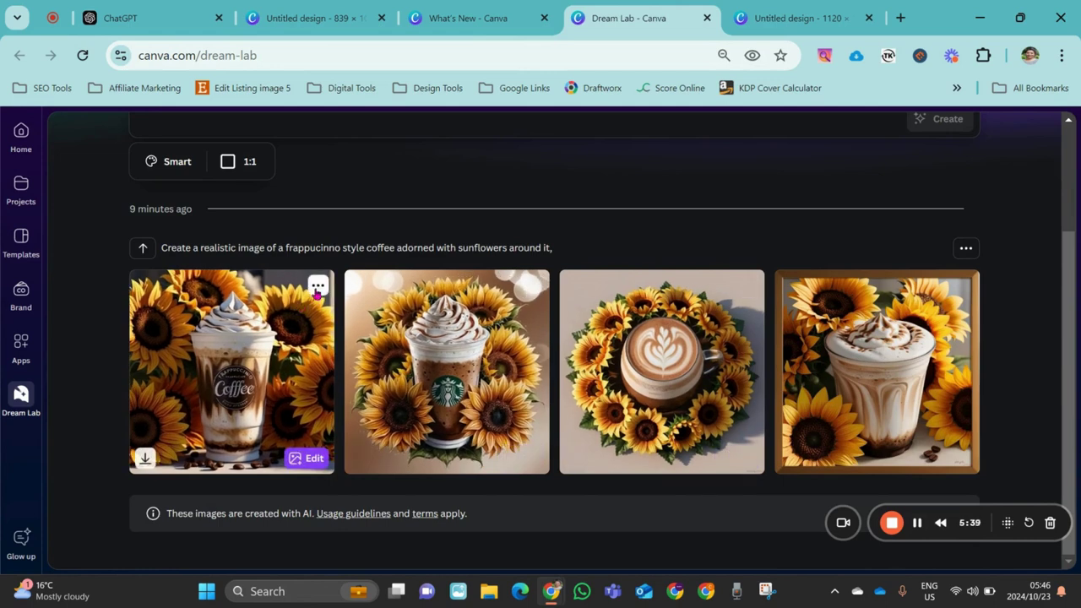
{"action": "left_click", "coordinate": [320, 286]}
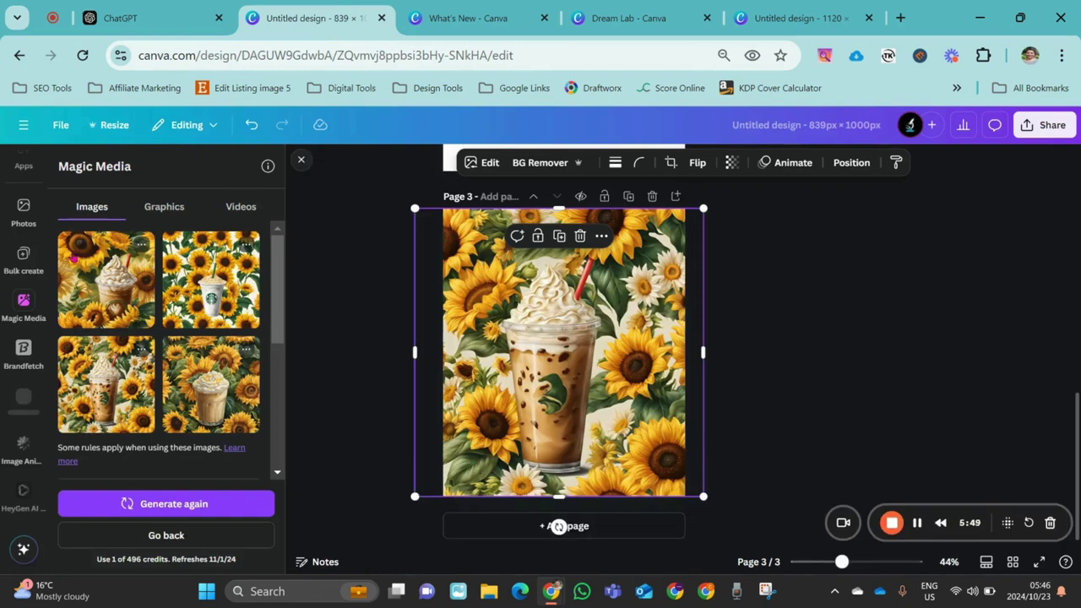
Step: Review the three sunflower pages, select page 3's image, then return to What's New
{"action": "scroll", "coordinate": [618, 279], "scroll_direction": "up", "scroll_amount": 8}
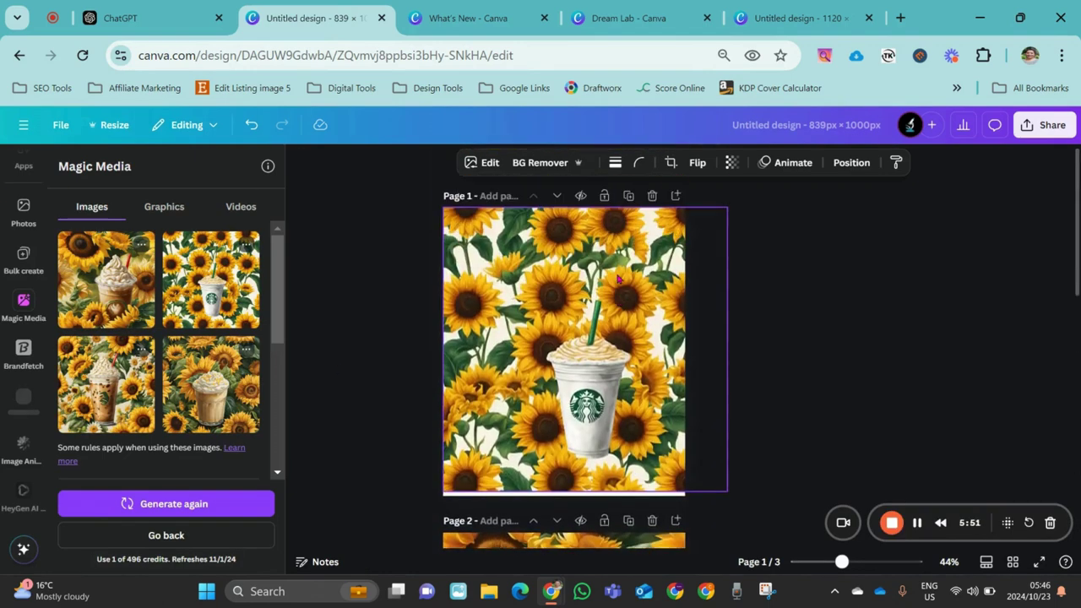
{"action": "scroll", "coordinate": [594, 253], "scroll_direction": "down", "scroll_amount": 3}
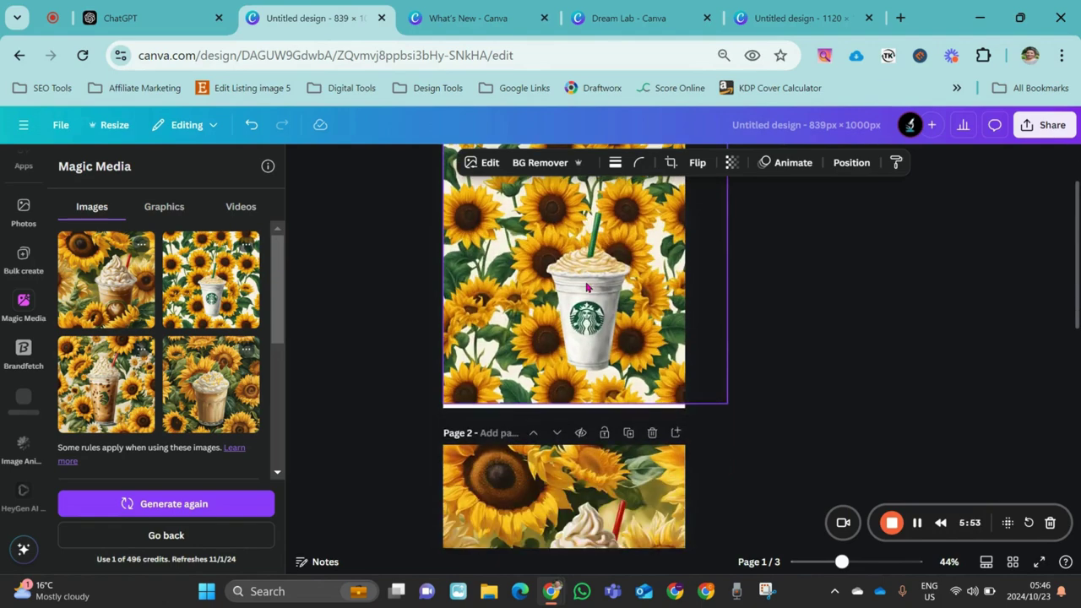
{"action": "scroll", "coordinate": [590, 343], "scroll_direction": "down", "scroll_amount": 10}
{"action": "left_click", "coordinate": [587, 393]}
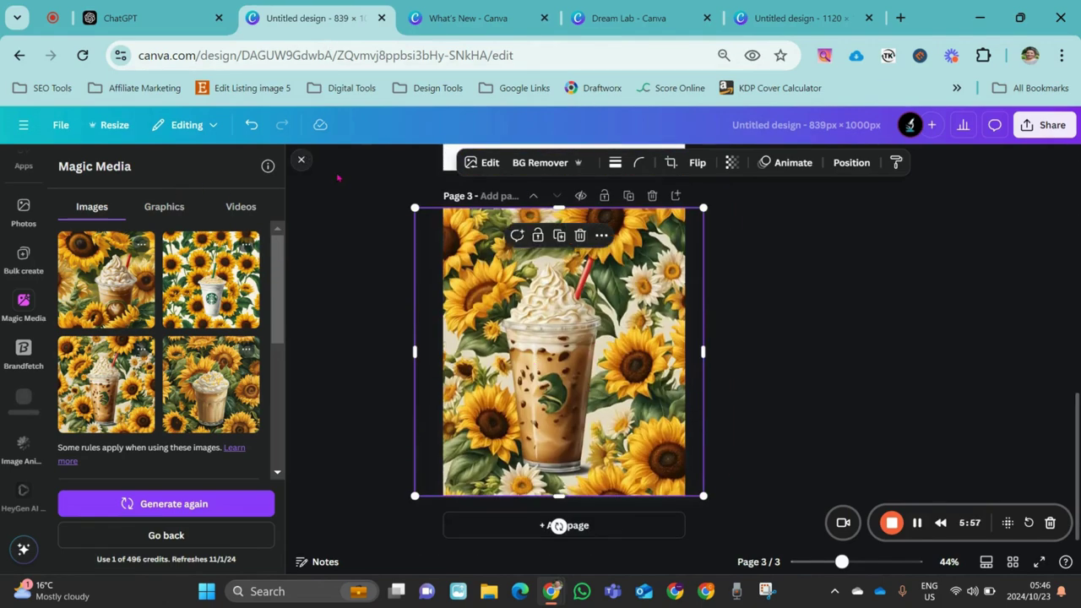
{"action": "left_click", "coordinate": [486, 18]}
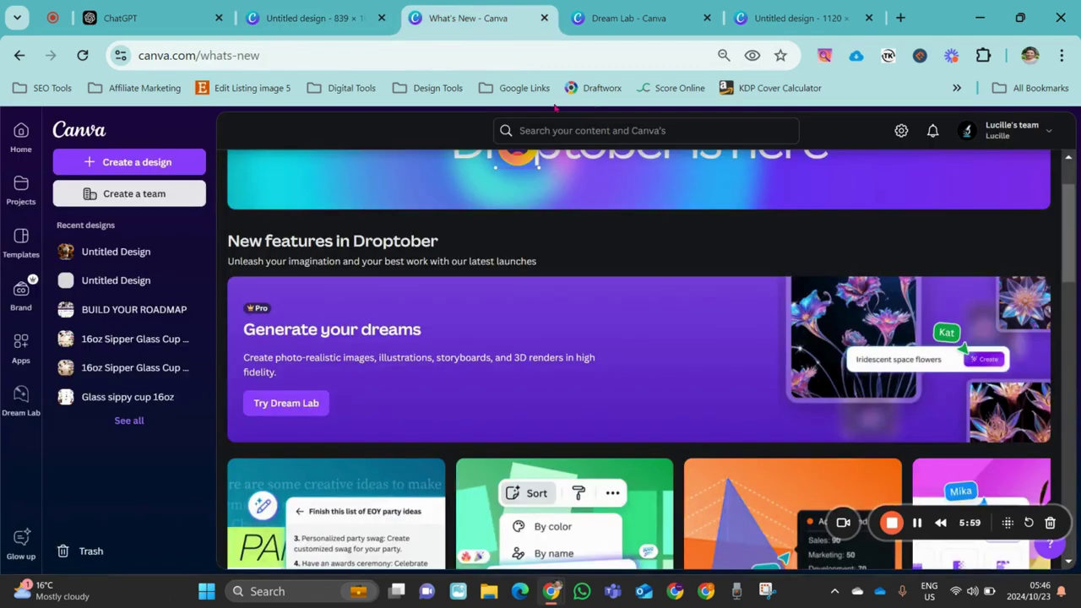
Step: Download the full-size first sunflower frappuccino image from the Dream Lab results
{"action": "left_click", "coordinate": [625, 18]}
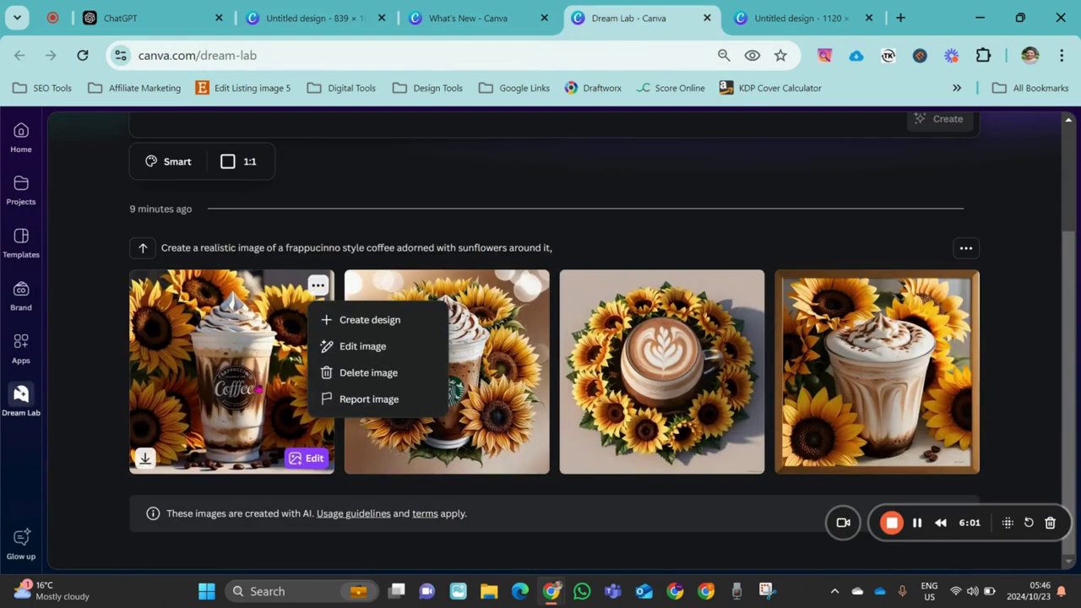
{"action": "left_click", "coordinate": [249, 350]}
{"action": "left_click", "coordinate": [249, 349]}
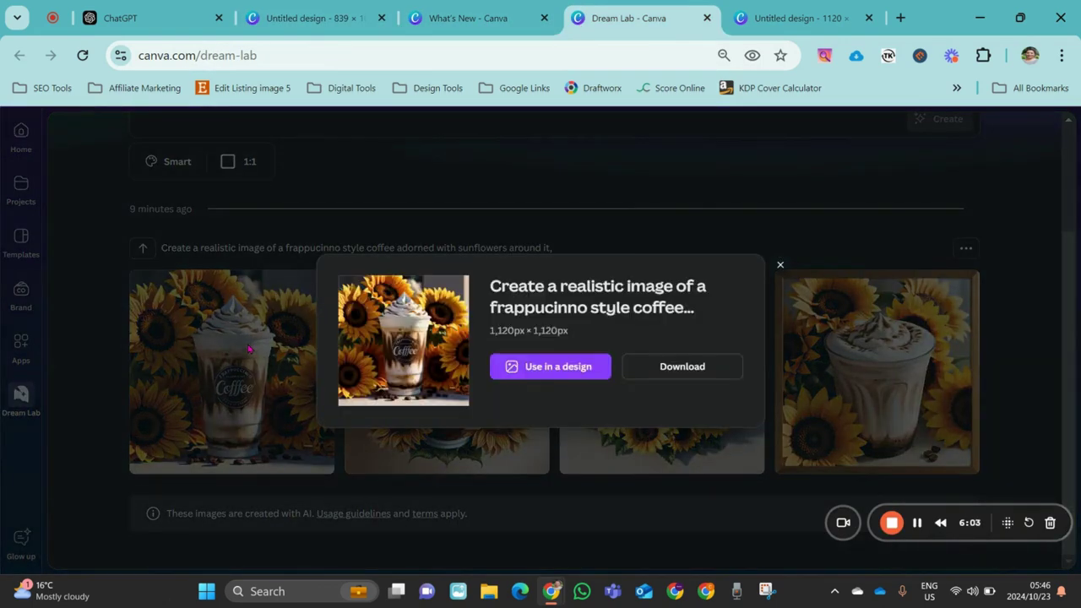
{"action": "left_click", "coordinate": [673, 375]}
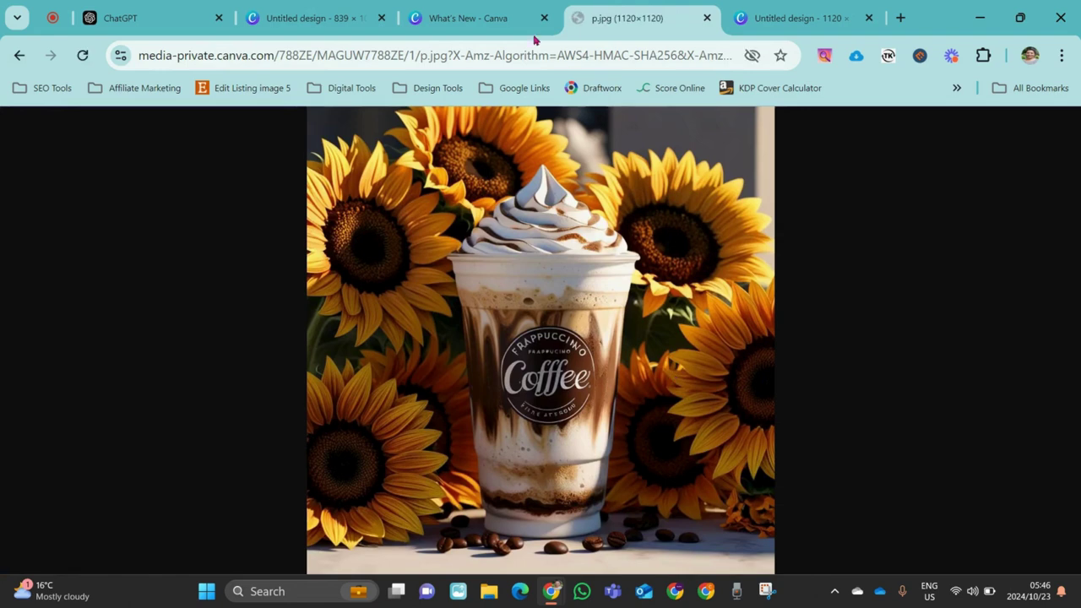
{"action": "left_click", "coordinate": [18, 59]}
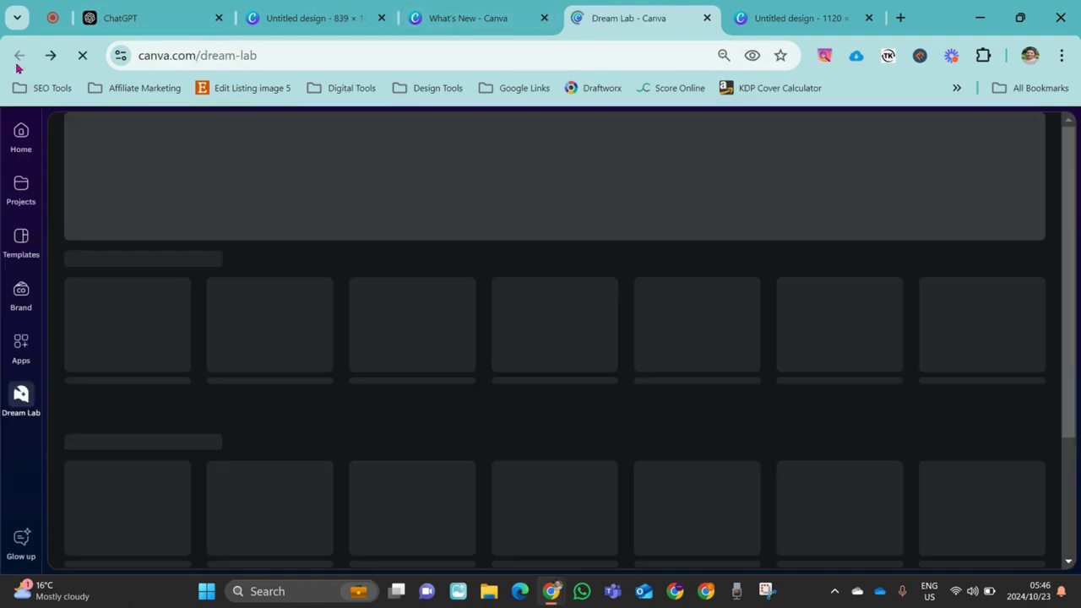
Step: Place the Starbucks-cup sunflower image in a new 1120 × 1120 px design, then close that tab
{"action": "scroll", "coordinate": [121, 356], "scroll_direction": "down", "scroll_amount": 3}
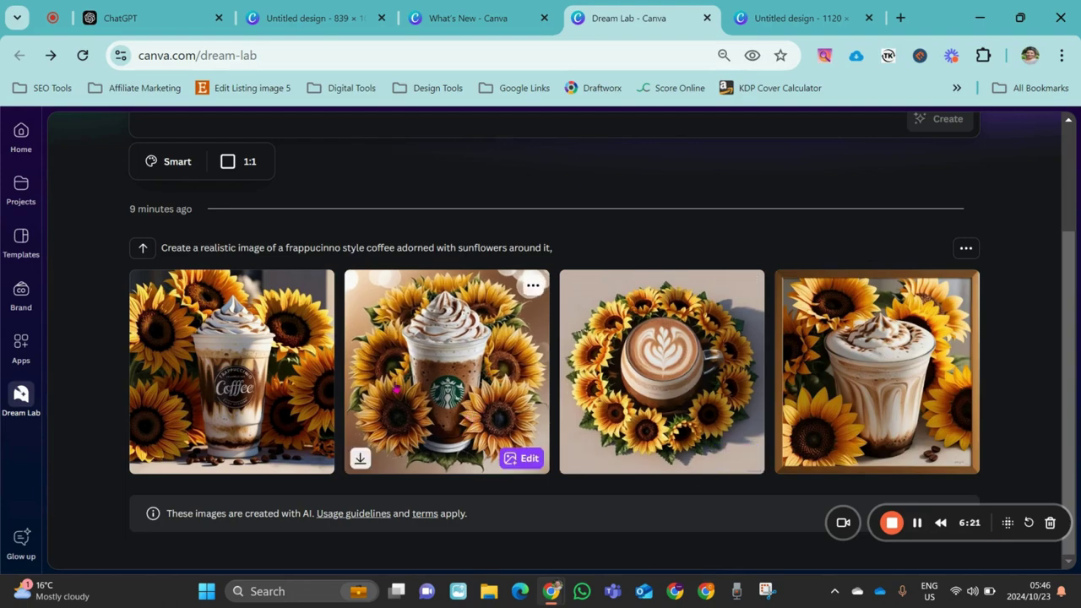
{"action": "left_click", "coordinate": [458, 367]}
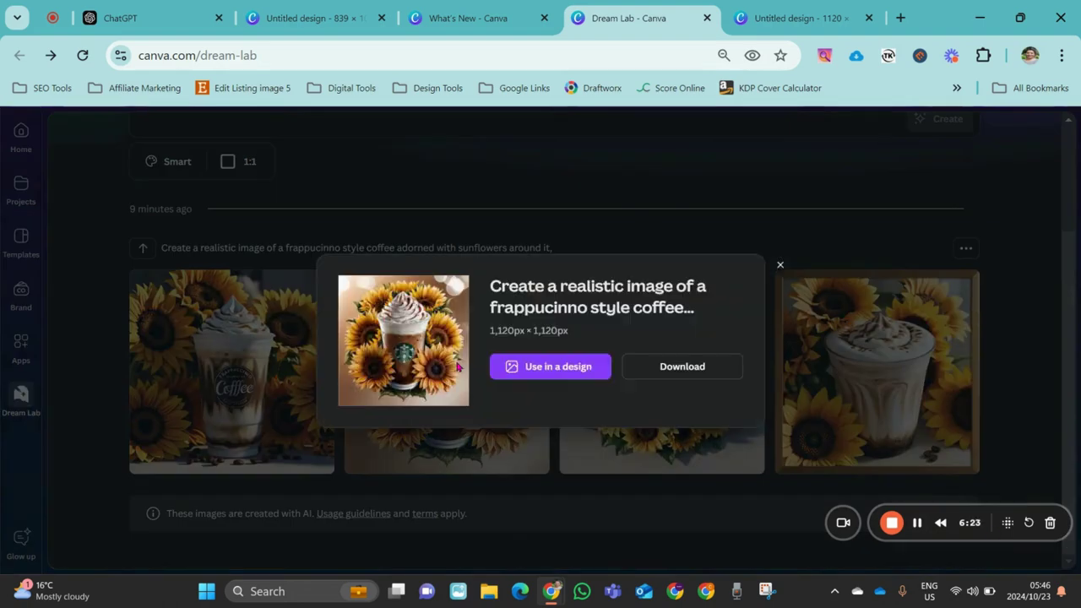
{"action": "left_click", "coordinate": [537, 368]}
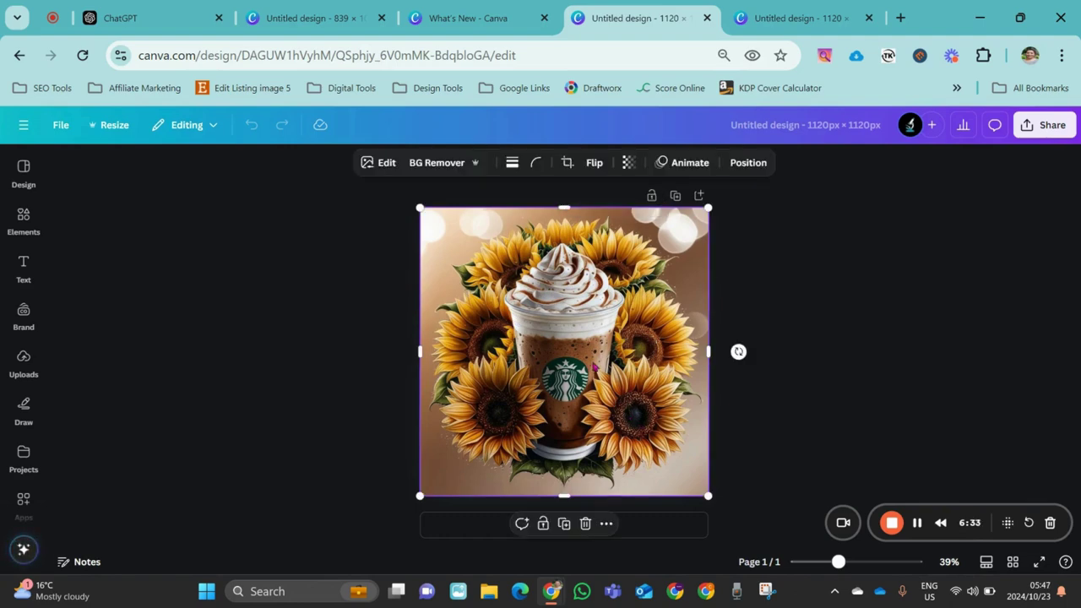
{"action": "left_click", "coordinate": [707, 18]}
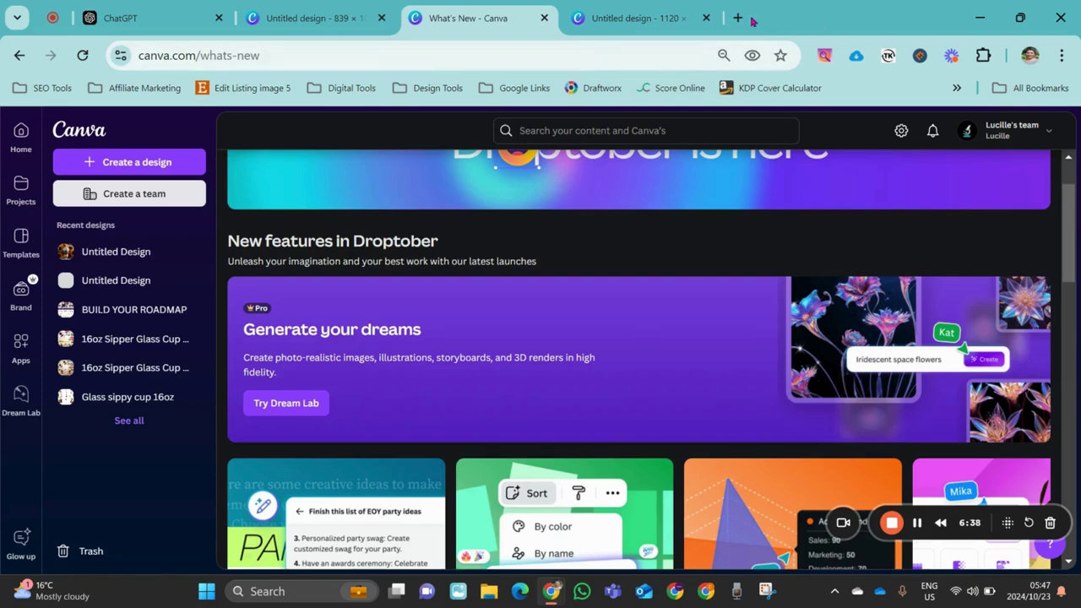
{"action": "left_click", "coordinate": [667, 15]}
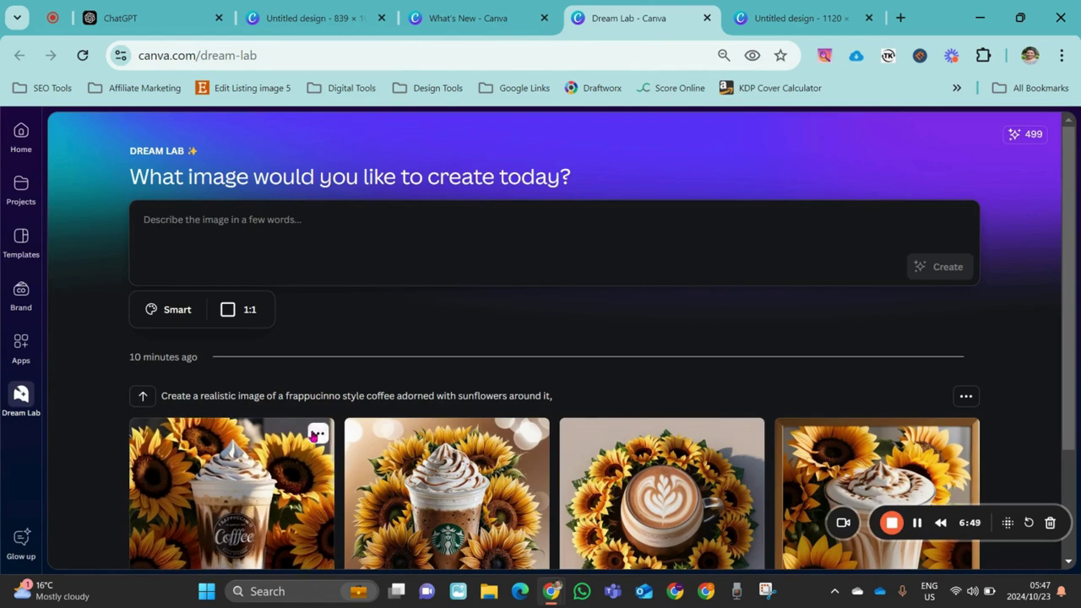
{"action": "right_click", "coordinate": [318, 436]}
{"action": "left_click", "coordinate": [318, 436]}
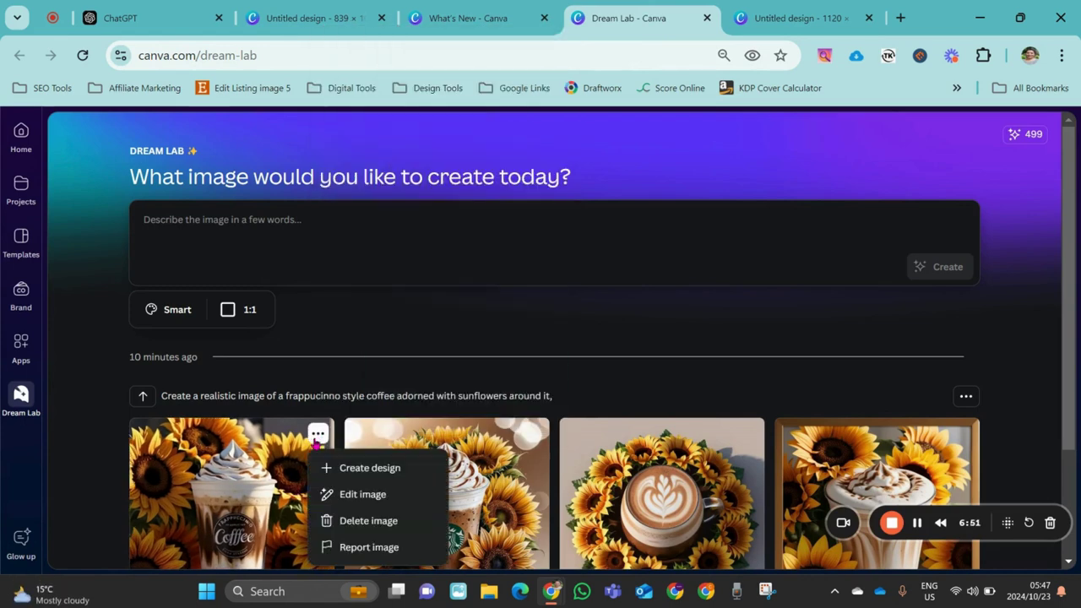
{"action": "left_click", "coordinate": [268, 460]}
{"action": "right_click", "coordinate": [532, 370]}
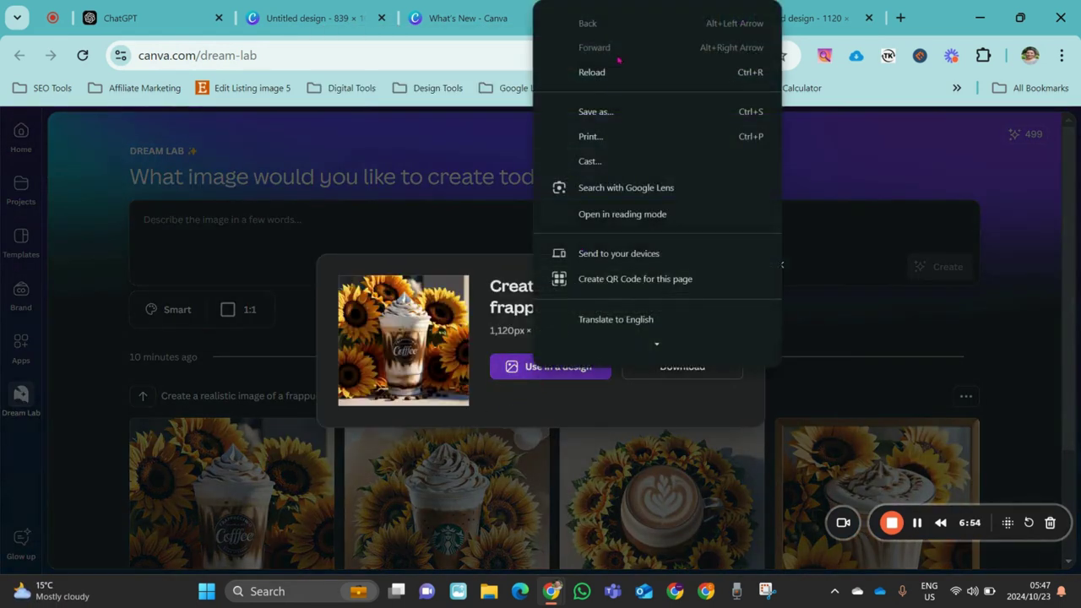
{"action": "scroll", "coordinate": [654, 319], "scroll_direction": "down", "scroll_amount": 1}
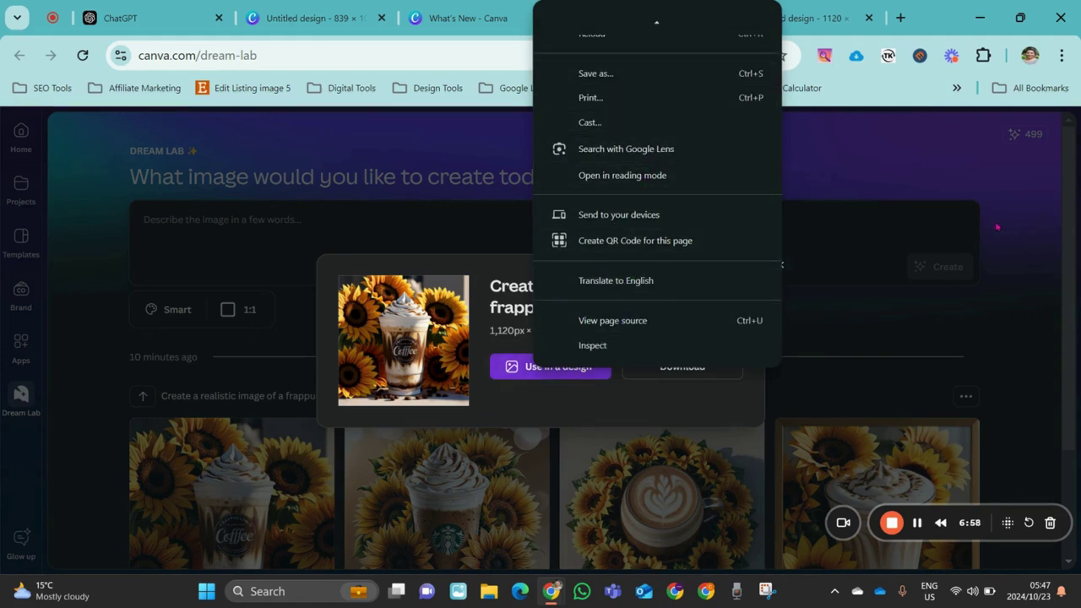
{"action": "left_click", "coordinate": [1038, 201]}
{"action": "left_click", "coordinate": [1038, 201]}
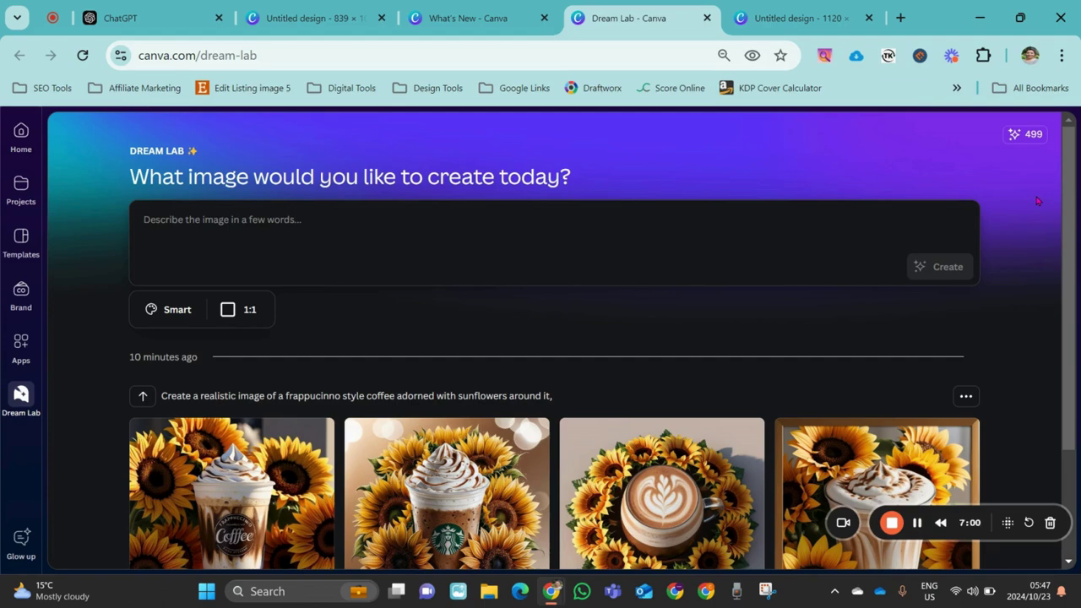
{"action": "scroll", "coordinate": [449, 263], "scroll_direction": "down", "scroll_amount": 2}
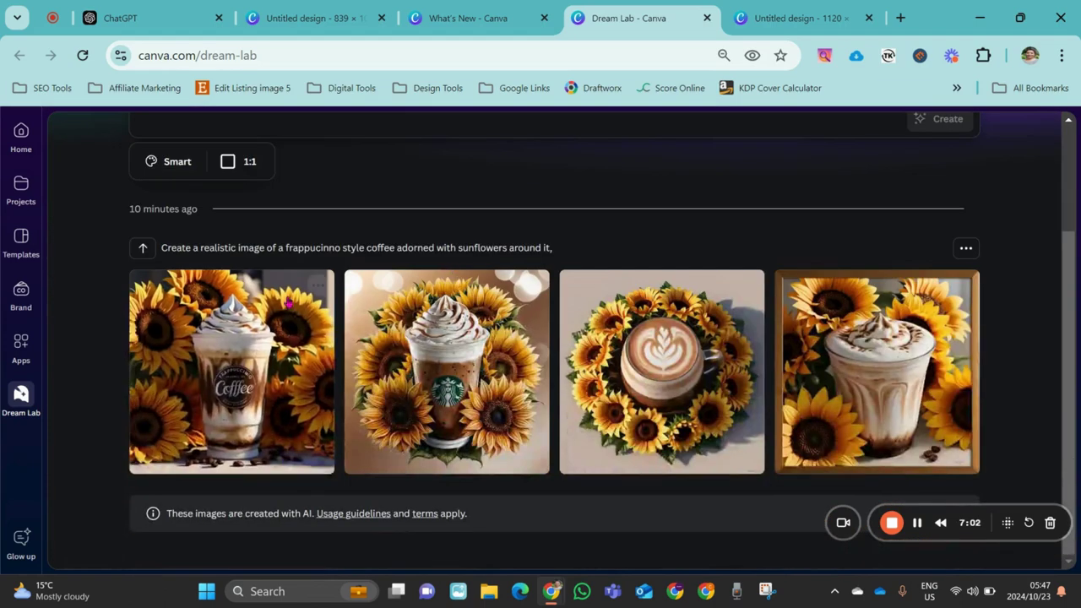
{"action": "scroll", "coordinate": [232, 258], "scroll_direction": "up", "scroll_amount": 2}
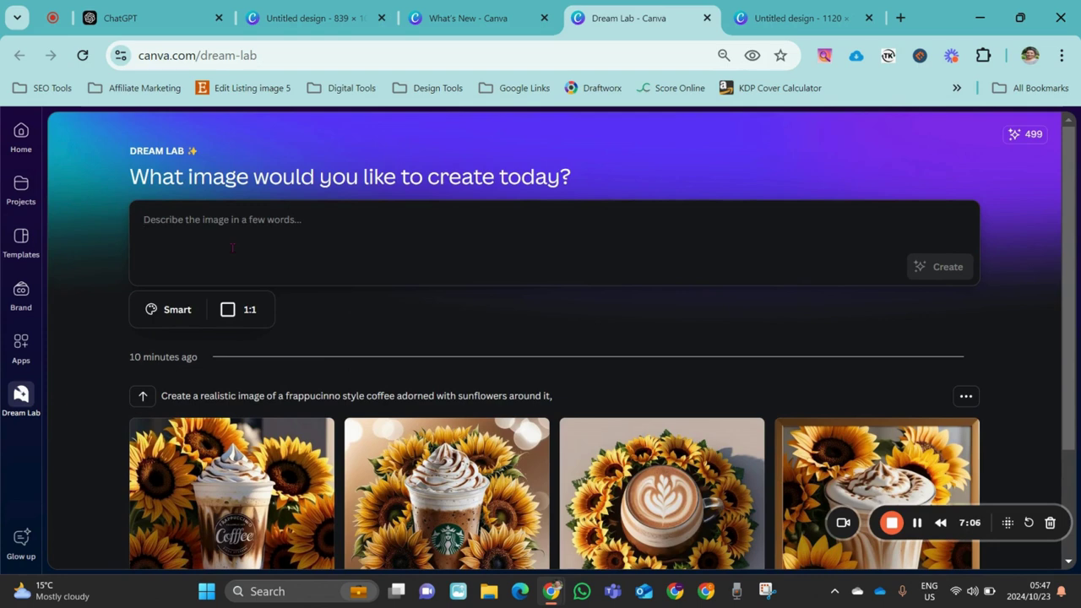
Step: Type a prompt describing a hot summer beach day with umbrellas, fizzy drinks, flip flops and a beach ball
{"action": "left_click", "coordinate": [232, 248]}
{"action": "type", "text": "Hot summers da"}
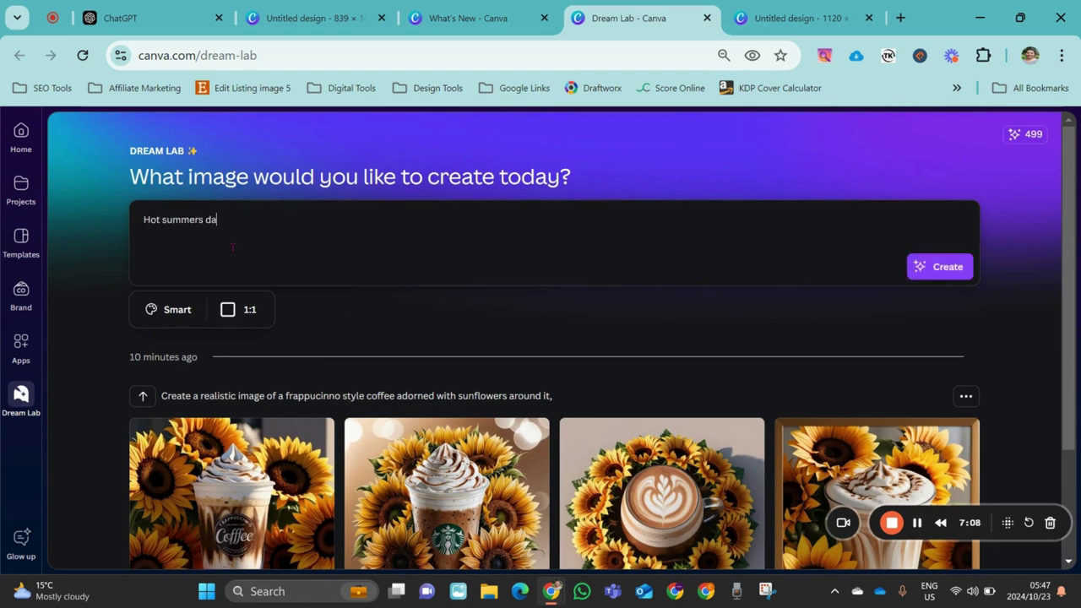
{"action": "type", "text": "y with children and"}
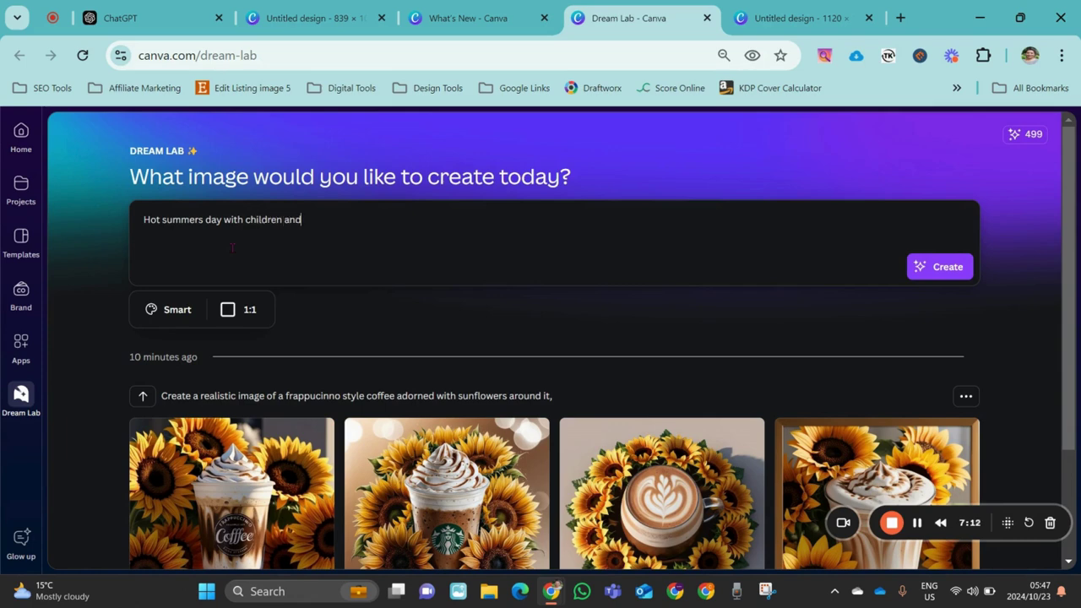
{"action": "type", "text": " adult beach goers, with"}
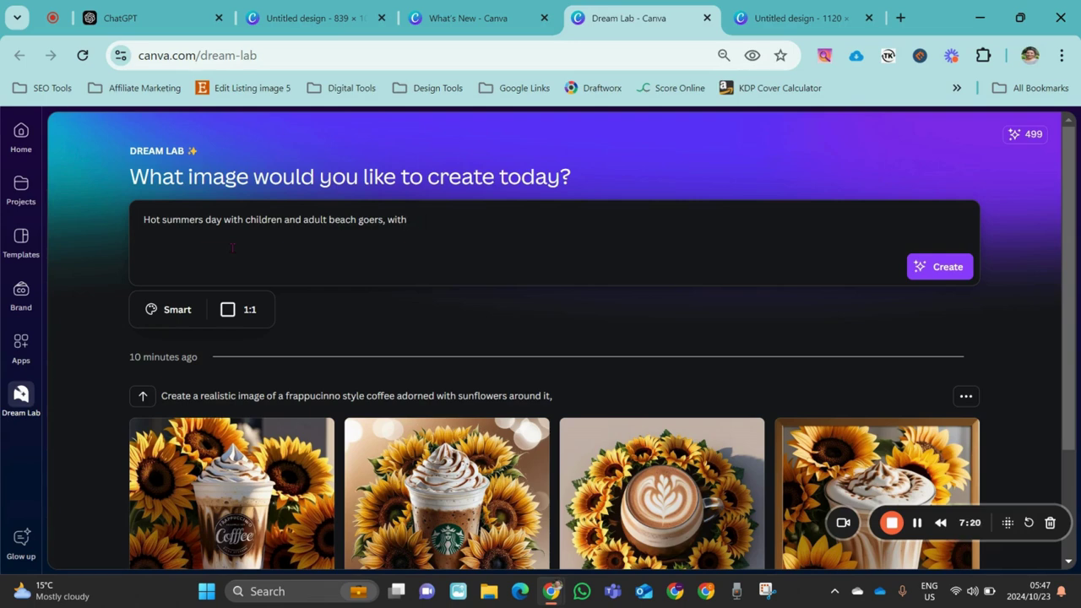
{"action": "type", "text": " subeach umbrellas, fizzy drinks, slip"}
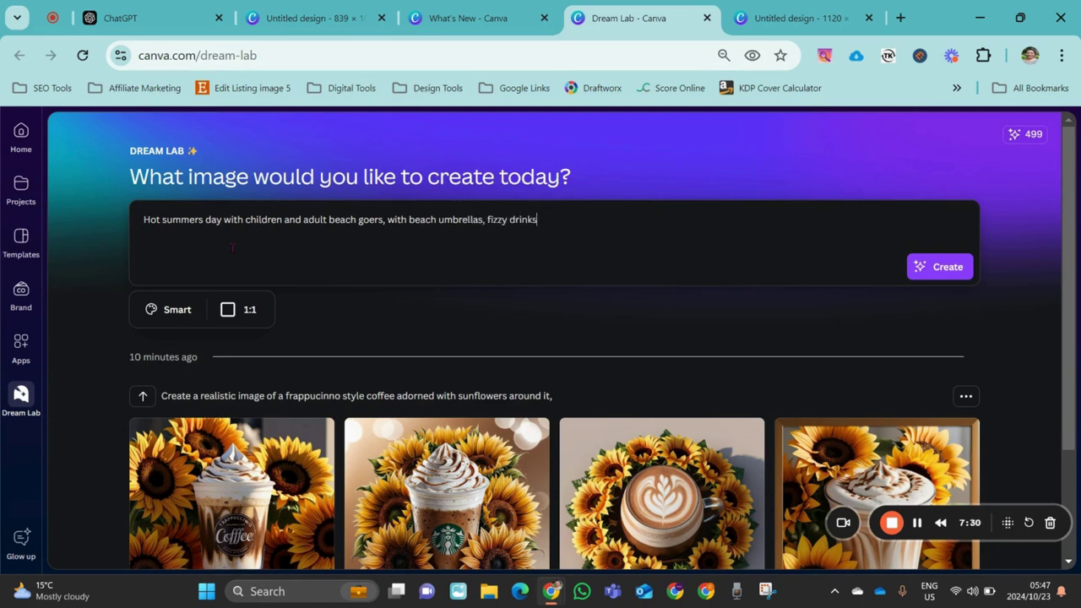
{"action": "key", "text": "BackSpace"}
{"action": "key", "text": "BackSpace"}
{"action": "key", "text": "BackSpace"}
{"action": "key", "text": "BackSpace"}
{"action": "type", "text": "flip flops and a bea"}
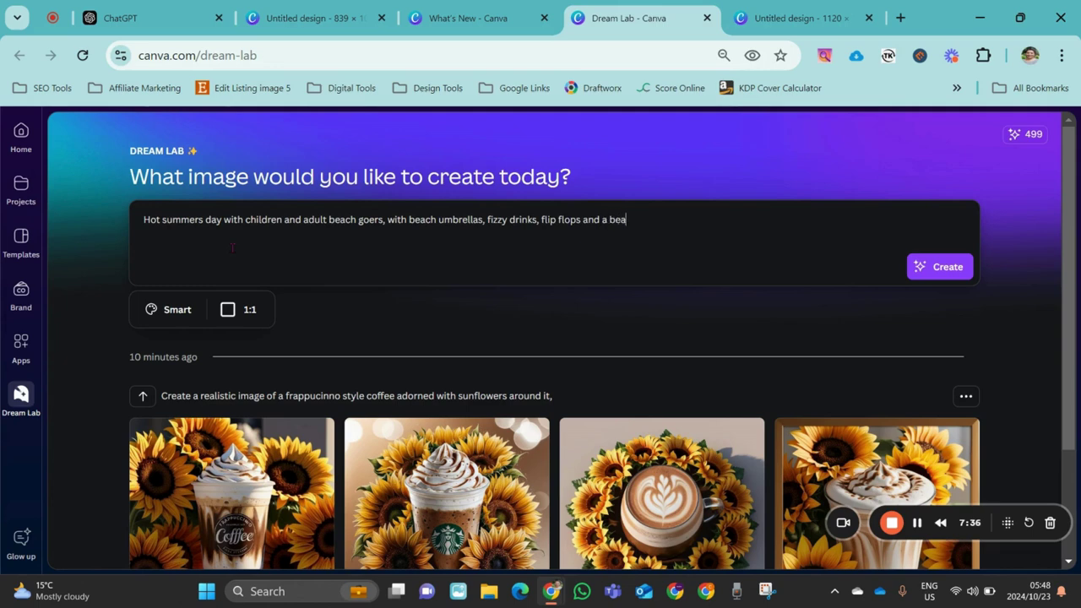
{"action": "type", "text": "ch ball. The image shows"}
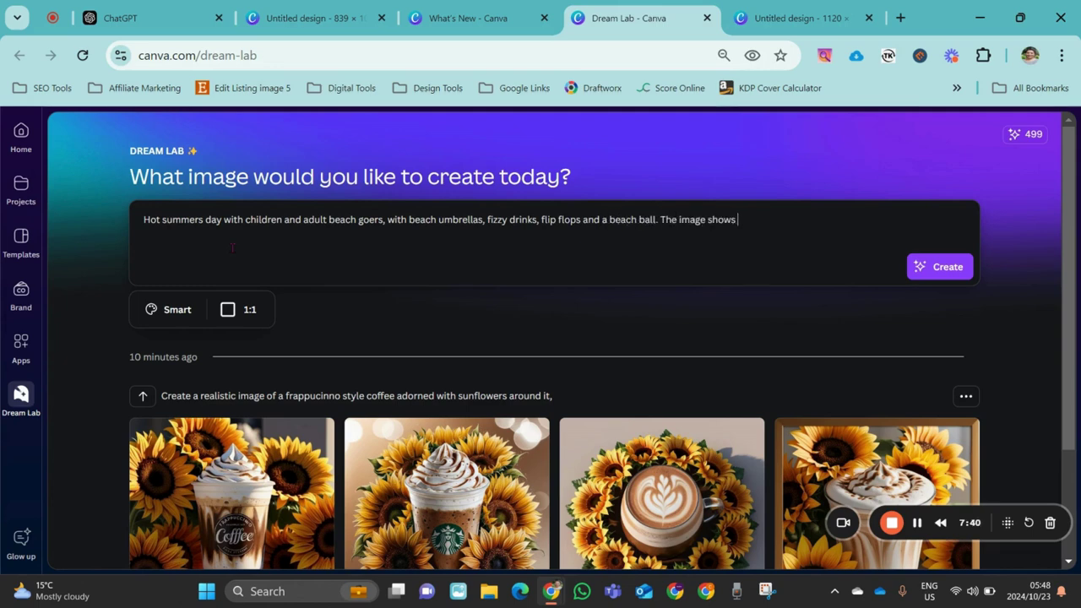
{"action": "type", "text": " a won"}
{"action": "key", "text": "BackSpace"}
{"action": "key", "text": "BackSpace"}
{"action": "key", "text": "BackSpace"}
{"action": "key", "text": "BackSpace"}
{"action": "key", "text": "BackSpace"}
{"action": "key", "text": "BackSpace"}
{"action": "key", "text": "BackSpace"}
{"action": "type", "text": "depicts a wonderful p"}
{"action": "key", "text": "BackSpace"}
{"action": "type", "text": "beach day with "}
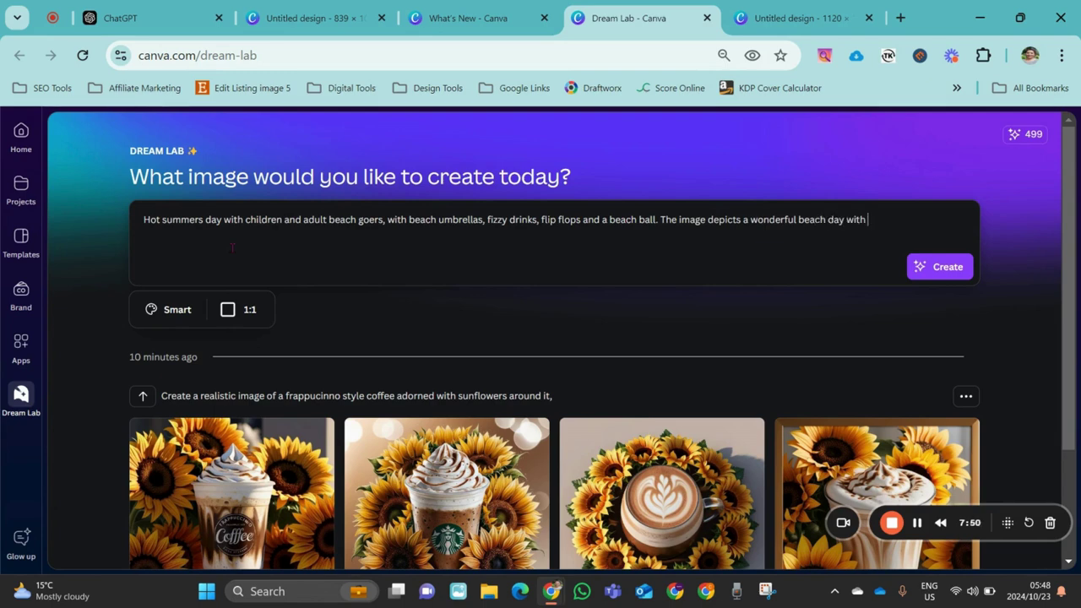
{"action": "type", "text": "lot"}
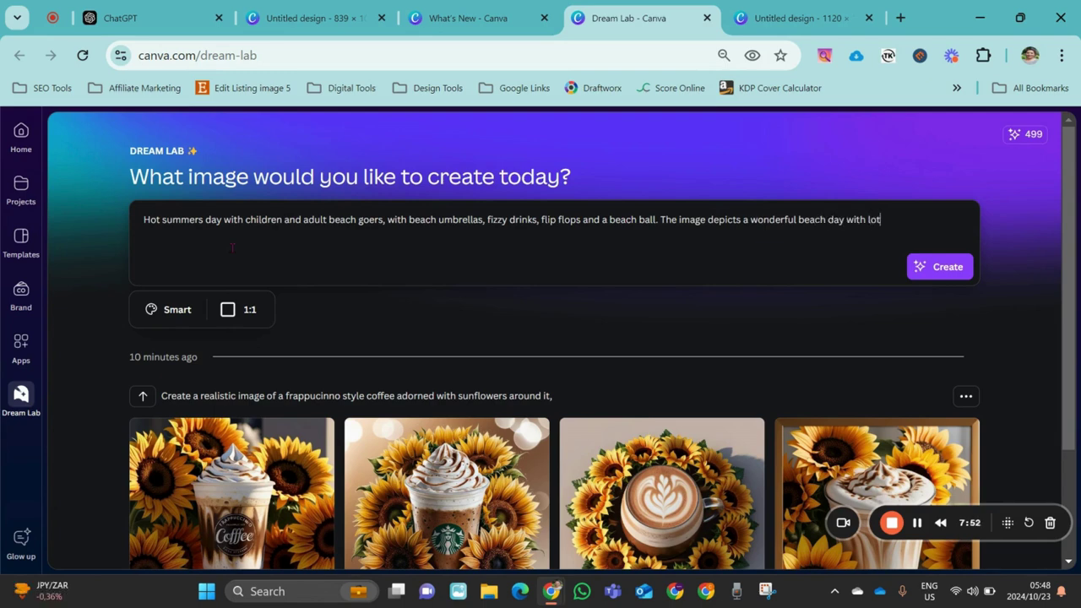
{"action": "type", "text": "s of happiness and joy"}
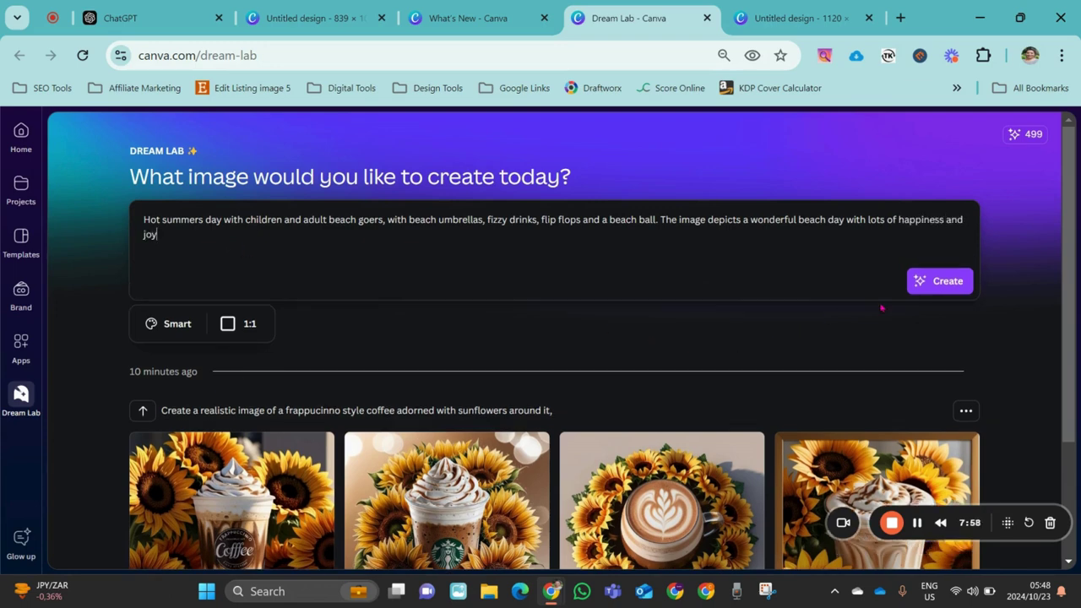
Step: Create images from the beach-day prompt and preview the first beach scene
{"action": "left_click", "coordinate": [939, 282]}
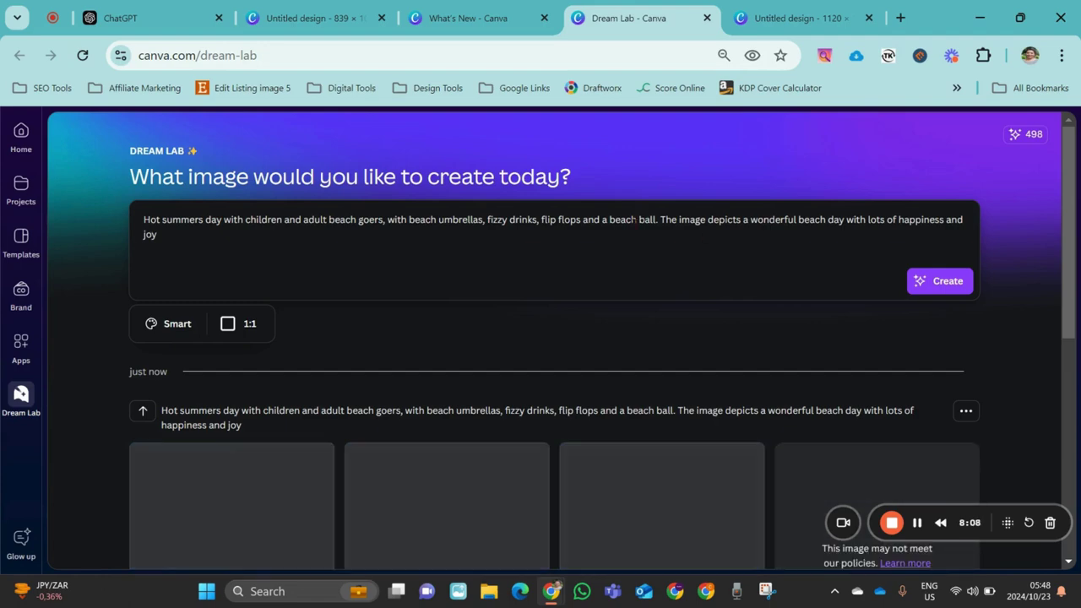
{"action": "scroll", "coordinate": [635, 224], "scroll_direction": "down", "scroll_amount": 3}
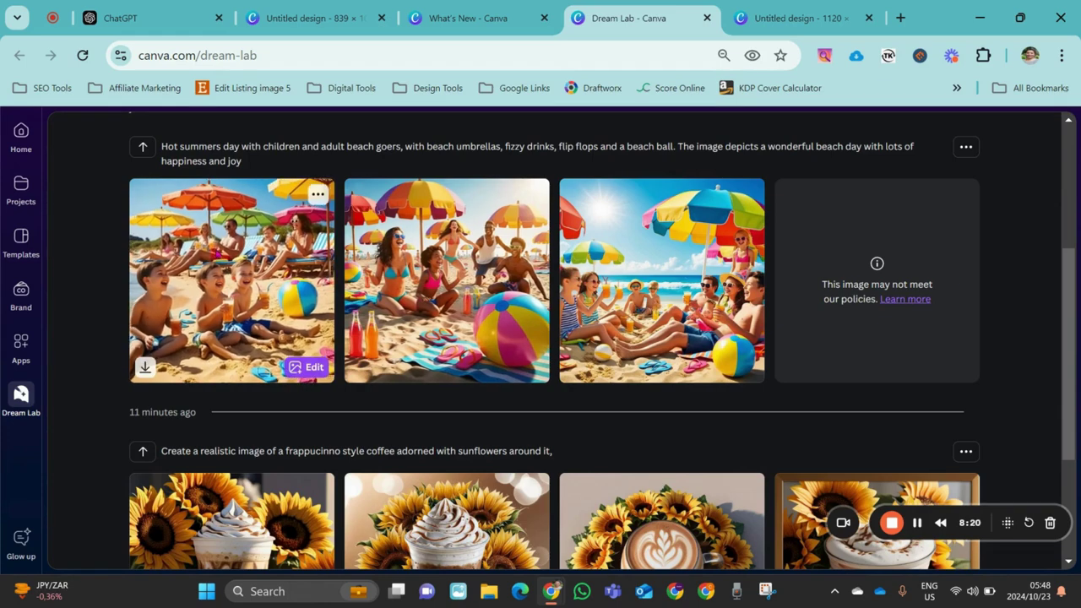
{"action": "left_click", "coordinate": [217, 252]}
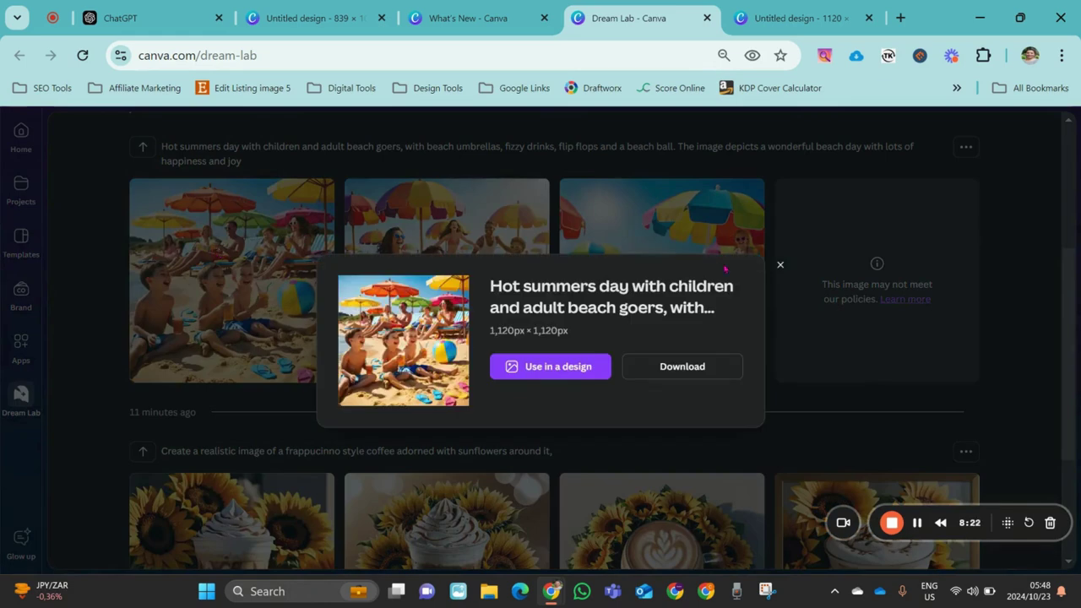
{"action": "left_click", "coordinate": [781, 265]}
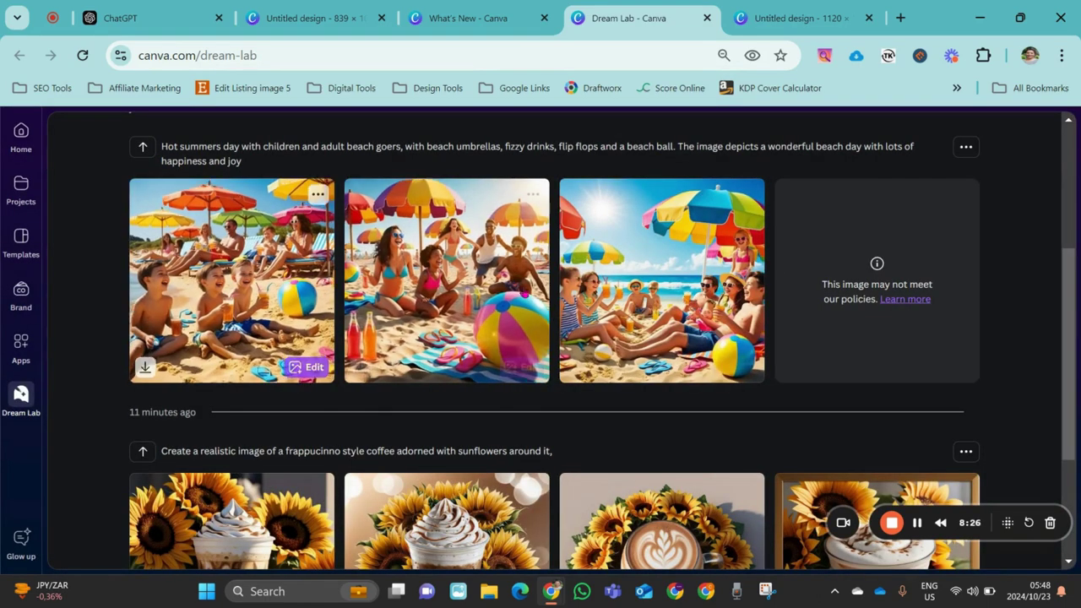
Step: Open the three-laughing-boys beach image in a new 1120 × 1120 px design and adjust the zoom
{"action": "left_click", "coordinate": [304, 367]}
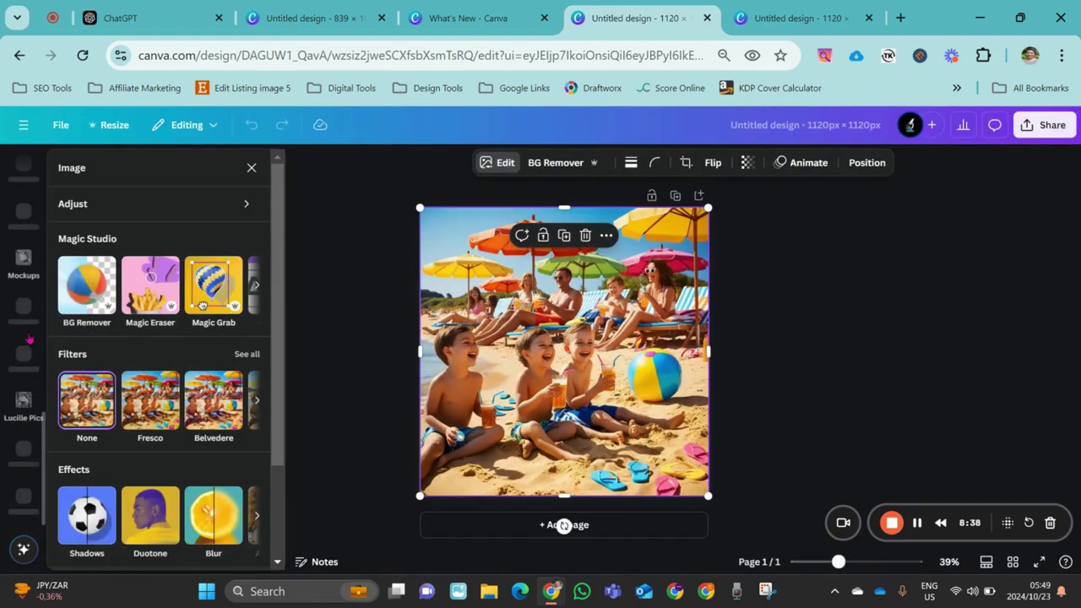
{"action": "scroll", "coordinate": [35, 448], "scroll_direction": "up", "scroll_amount": 5}
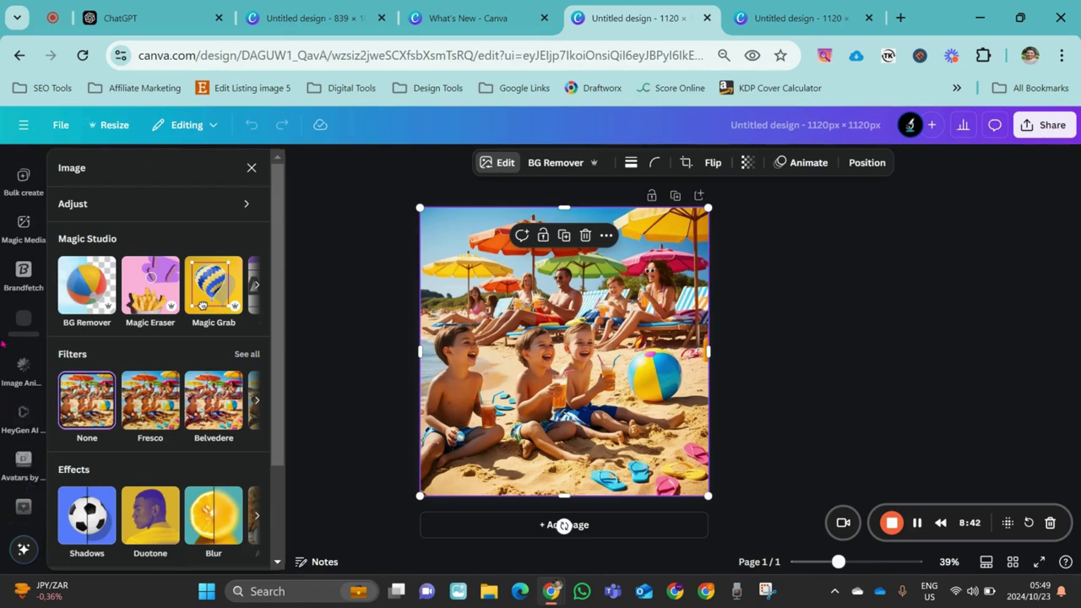
{"action": "scroll", "coordinate": [28, 285], "scroll_direction": "up", "scroll_amount": 3}
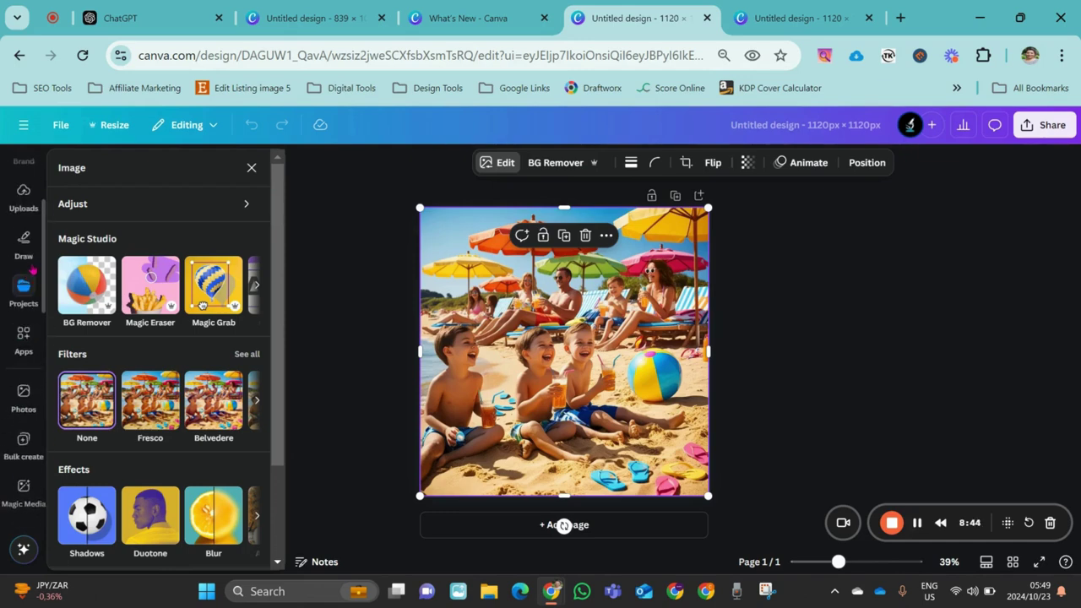
{"action": "scroll", "coordinate": [27, 284], "scroll_direction": "down", "scroll_amount": 5}
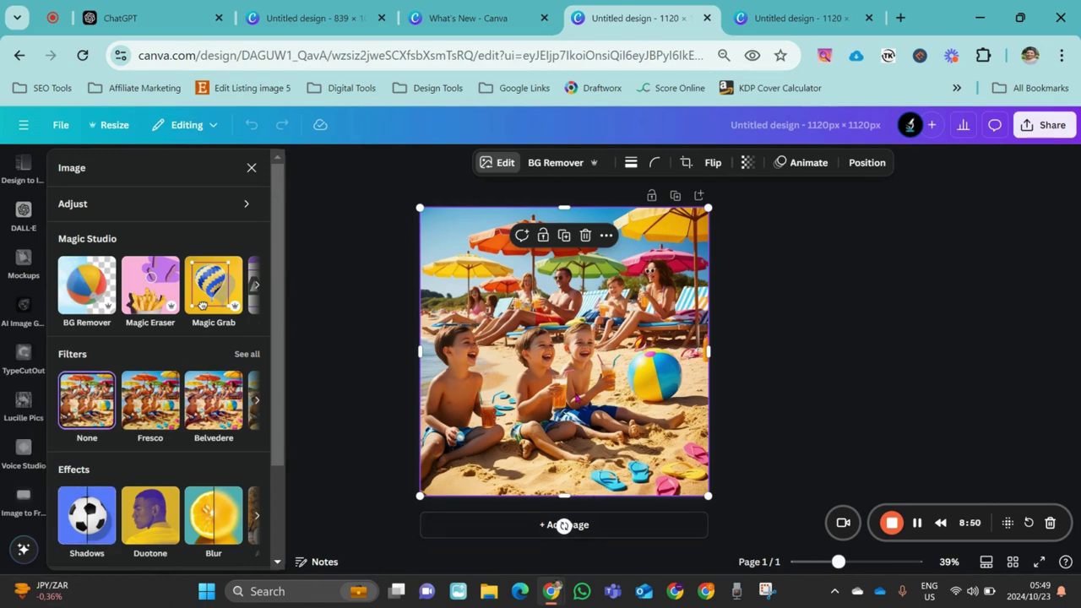
{"action": "left_click_drag", "start_coordinate": [838, 562], "coordinate": [854, 562]}
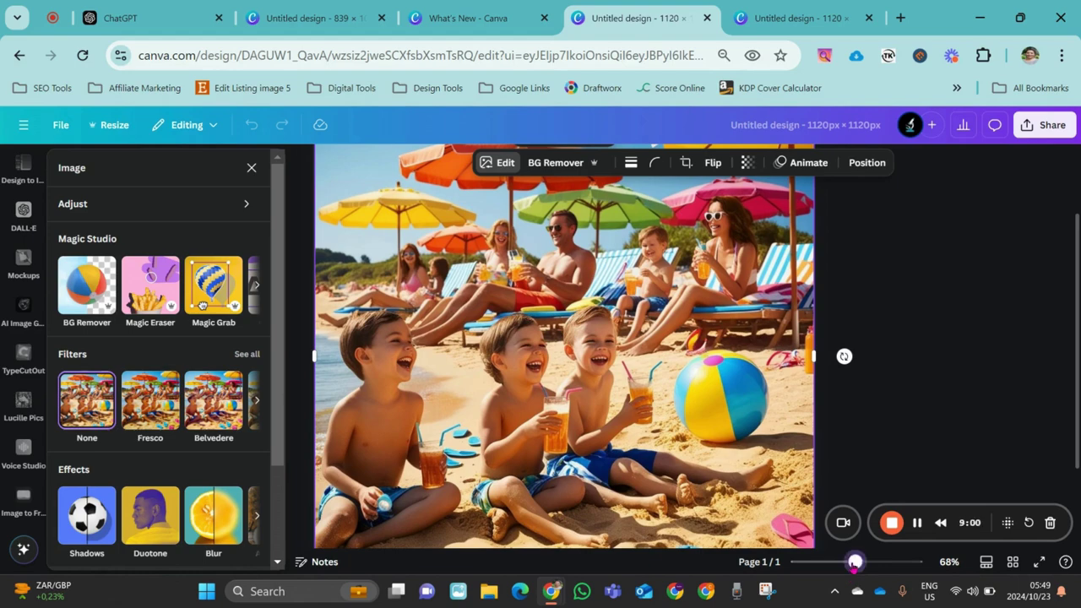
{"action": "mouse_move", "coordinate": [856, 564]}
{"action": "left_mouse_down"}
{"action": "mouse_move", "coordinate": [833, 562]}
{"action": "mouse_move", "coordinate": [854, 563]}
{"action": "left_mouse_up"}
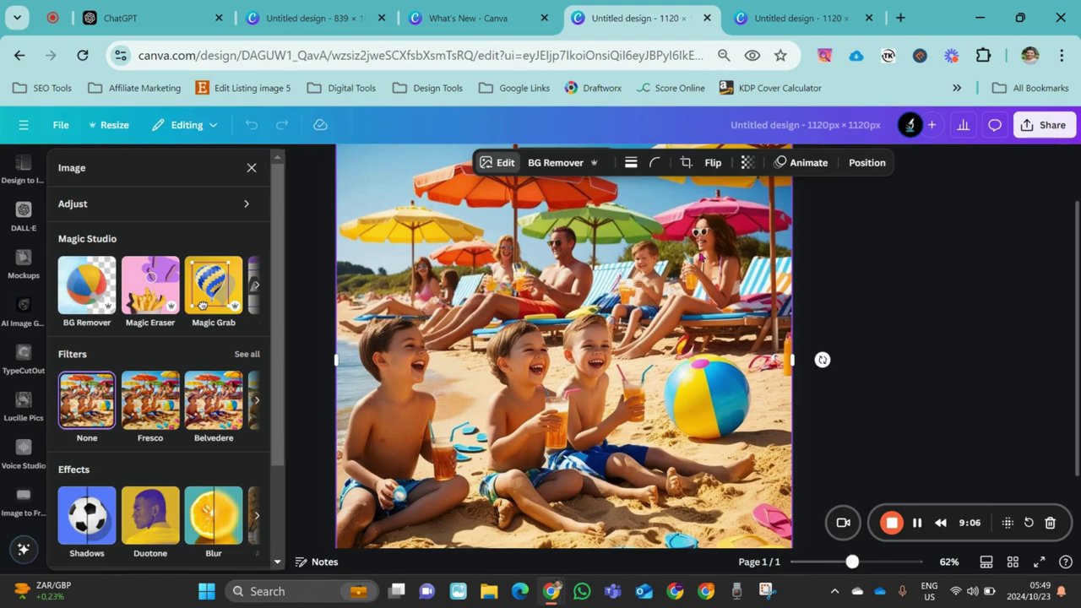
Step: Reopen Dream Lab from What's New and browse the three beach-day and four sunflower frappuccino images
{"action": "left_click", "coordinate": [438, 17]}
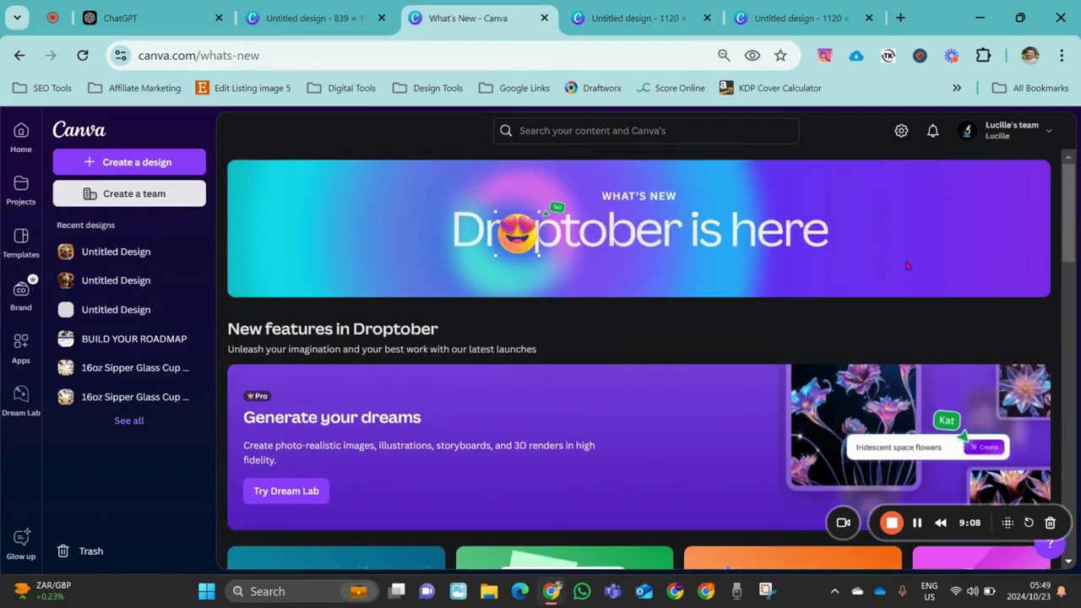
{"action": "left_click", "coordinate": [299, 492]}
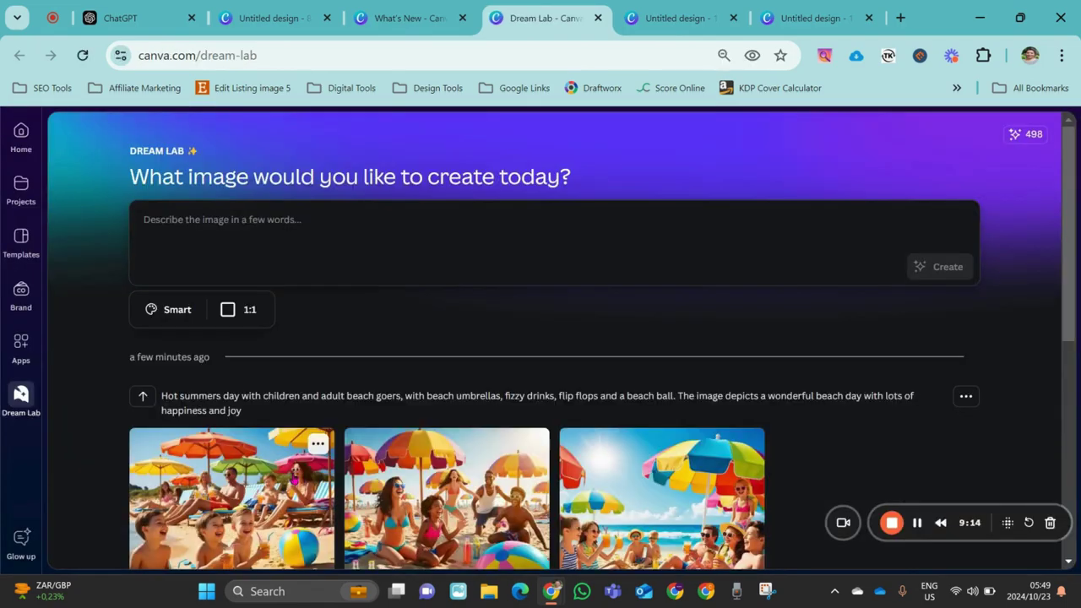
{"action": "scroll", "coordinate": [905, 373], "scroll_direction": "down", "scroll_amount": 1}
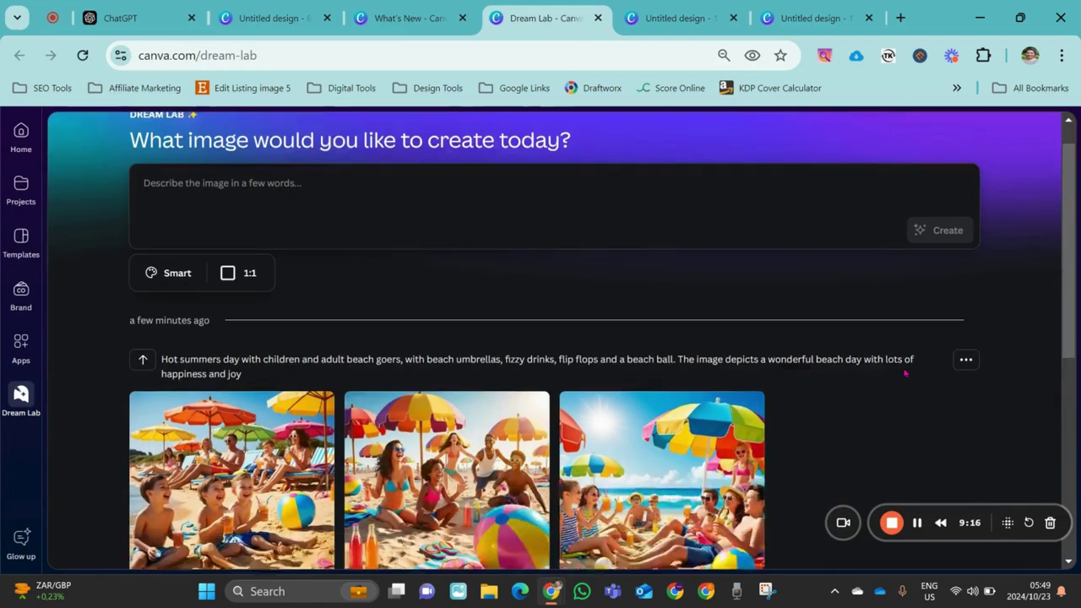
{"action": "scroll", "coordinate": [905, 373], "scroll_direction": "down", "scroll_amount": 6}
{"action": "scroll", "coordinate": [900, 309], "scroll_direction": "up", "scroll_amount": 5}
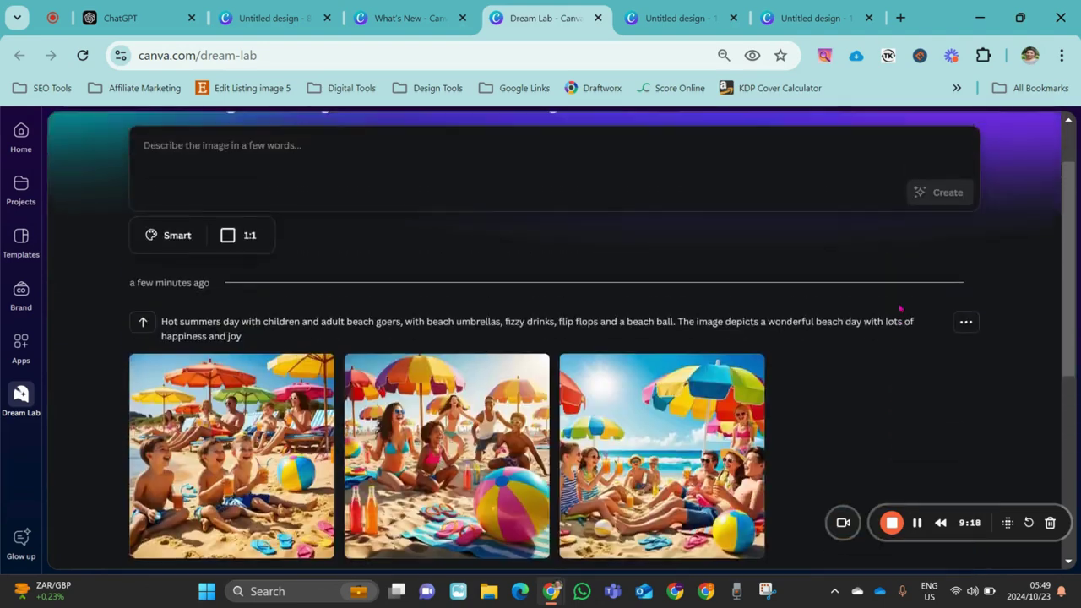
{"action": "scroll", "coordinate": [901, 308], "scroll_direction": "up", "scroll_amount": 2}
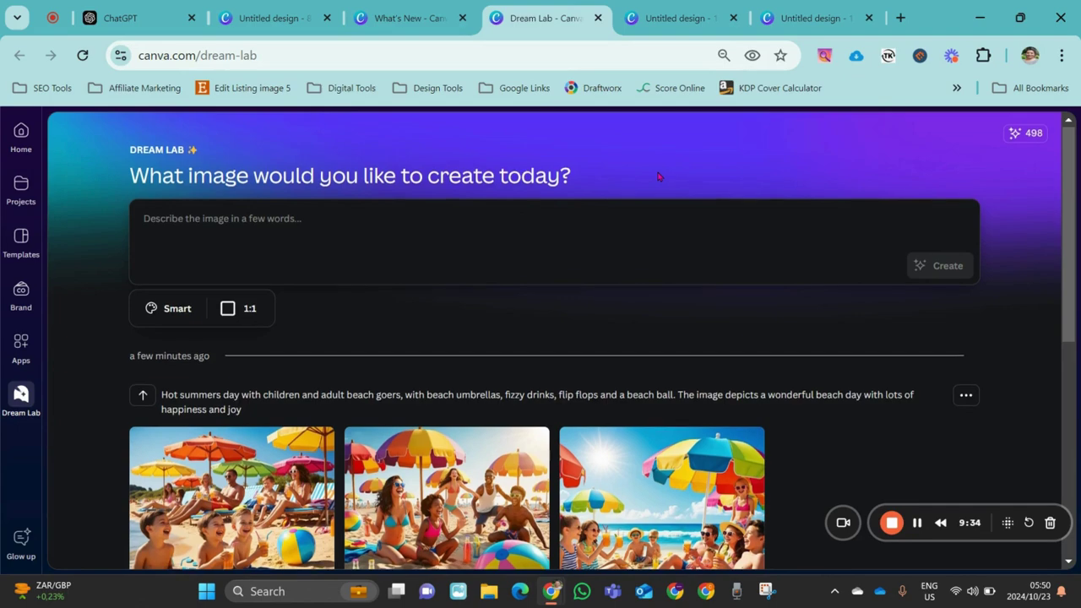
{"action": "scroll", "coordinate": [659, 176], "scroll_direction": "down", "scroll_amount": 4}
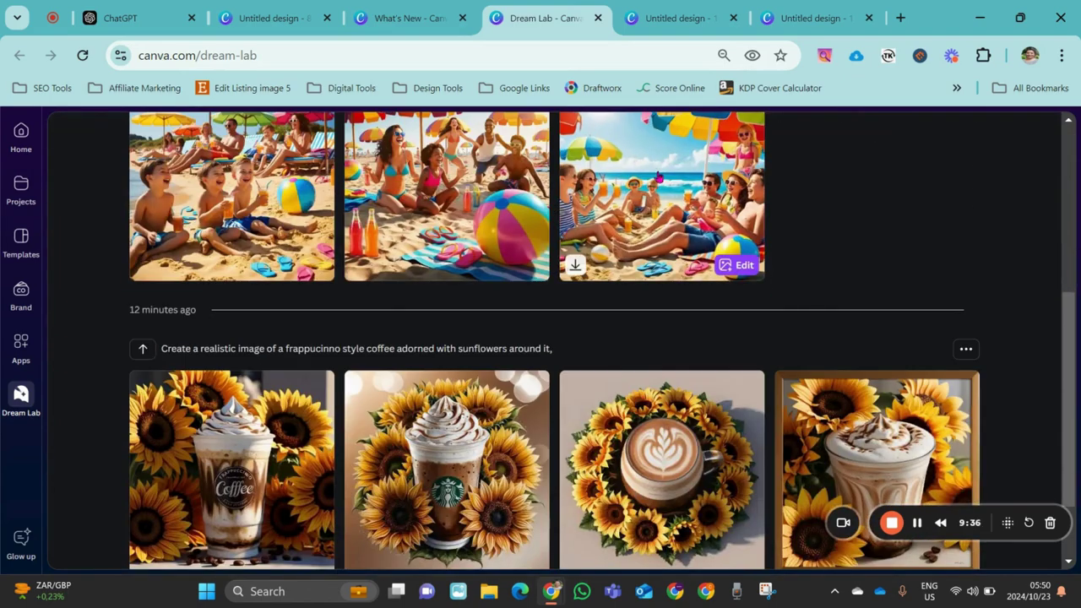
{"action": "scroll", "coordinate": [659, 176], "scroll_direction": "up", "scroll_amount": 4}
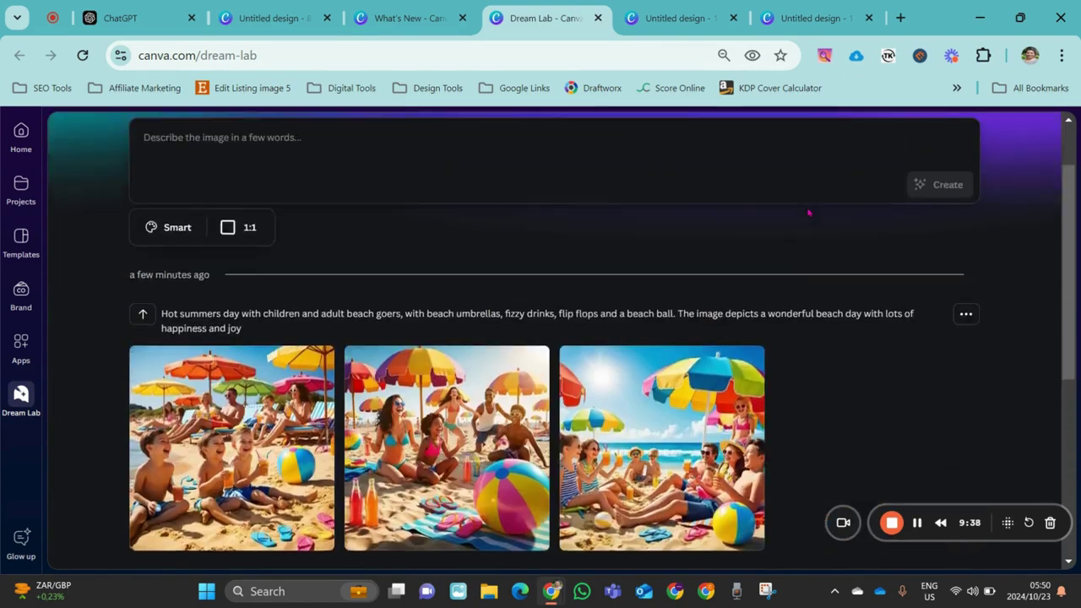
{"action": "scroll", "coordinate": [709, 208], "scroll_direction": "down", "scroll_amount": 2}
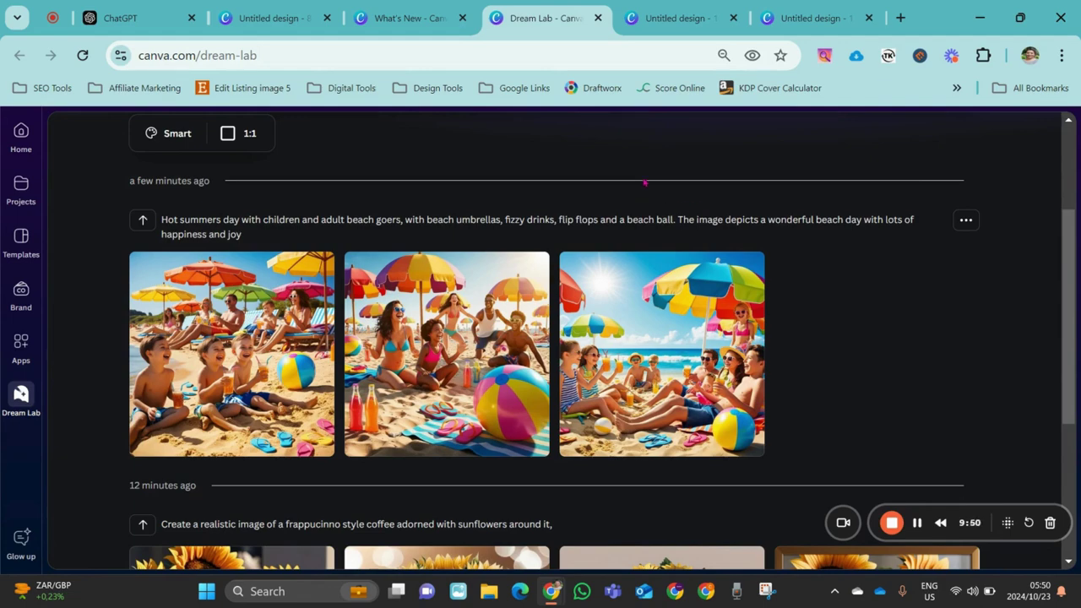
{"action": "scroll", "coordinate": [645, 181], "scroll_direction": "down", "scroll_amount": 3}
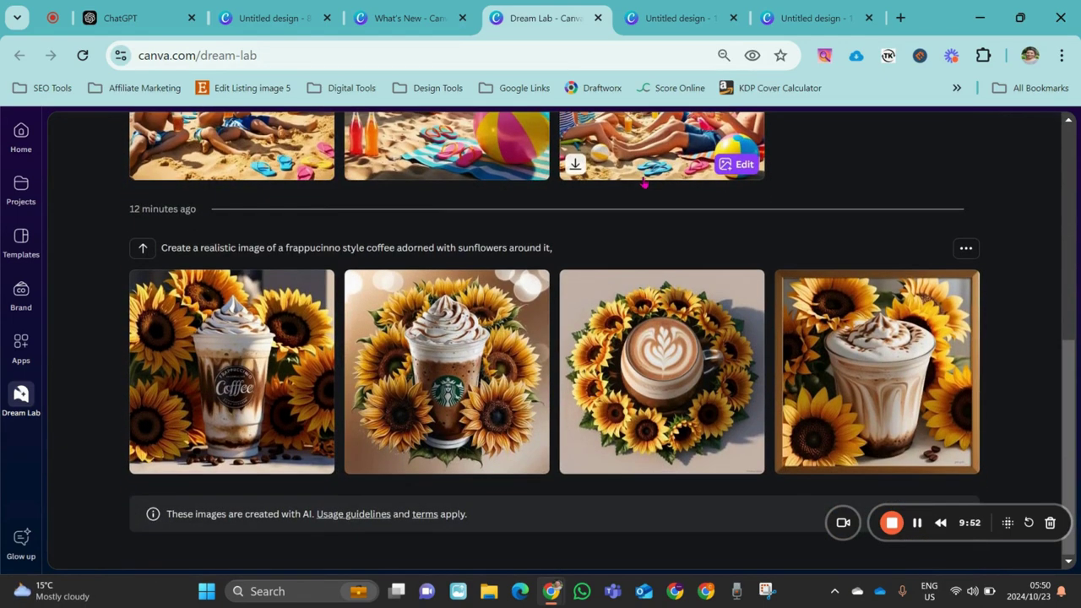